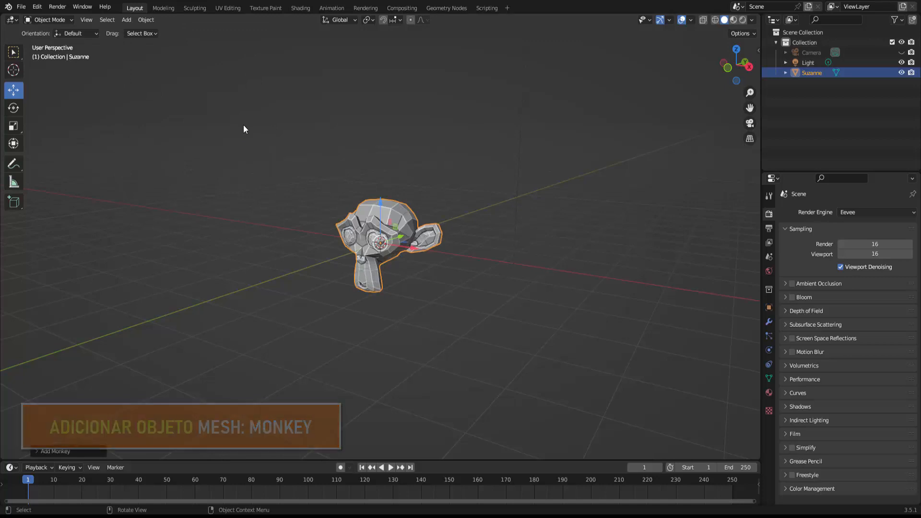
Add Soft Body physics to the monkey mesh.
scroll(551, 215, "up", 5)
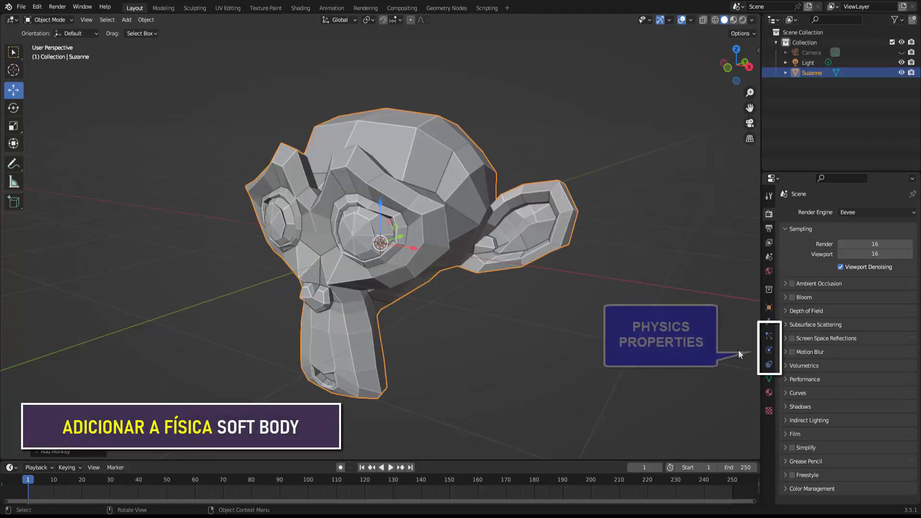
left_click(769, 349)
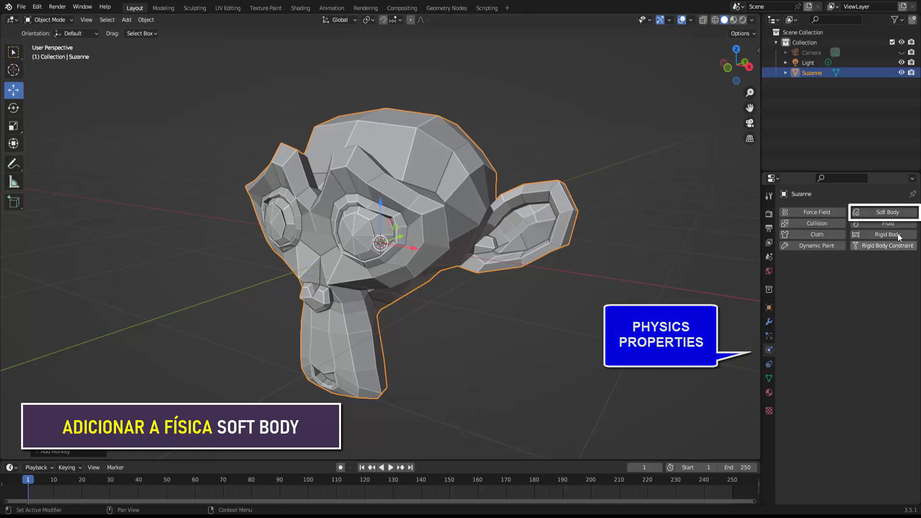
left_click(887, 213)
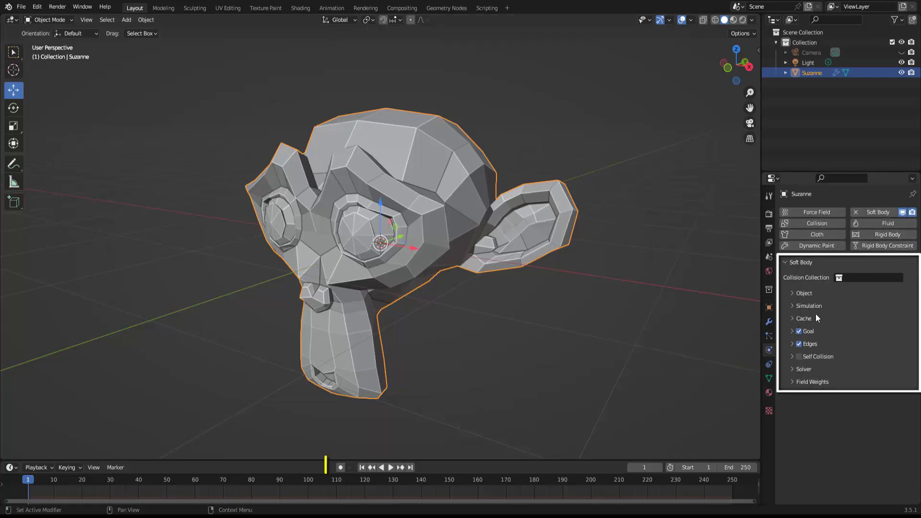
Play the soft body simulation on the monkey, stop it, and return to the first frame.
left_click(390, 467)
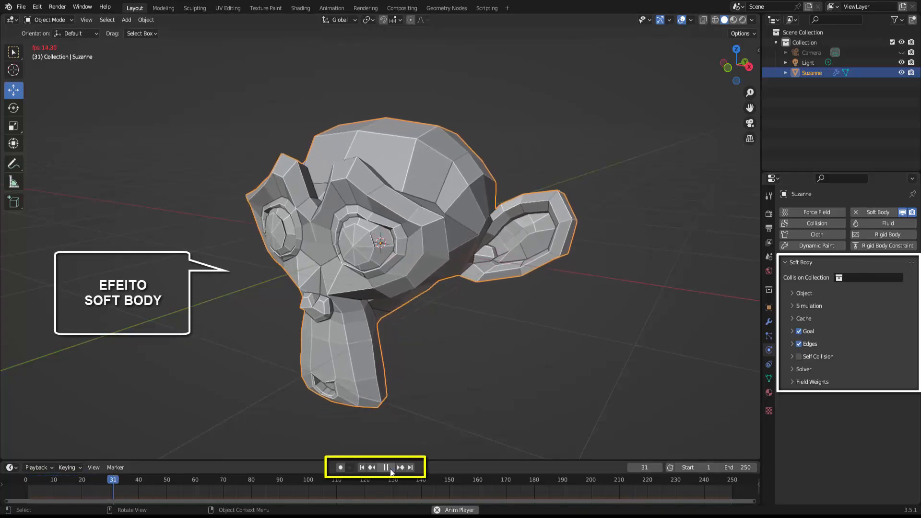
left_click(389, 468)
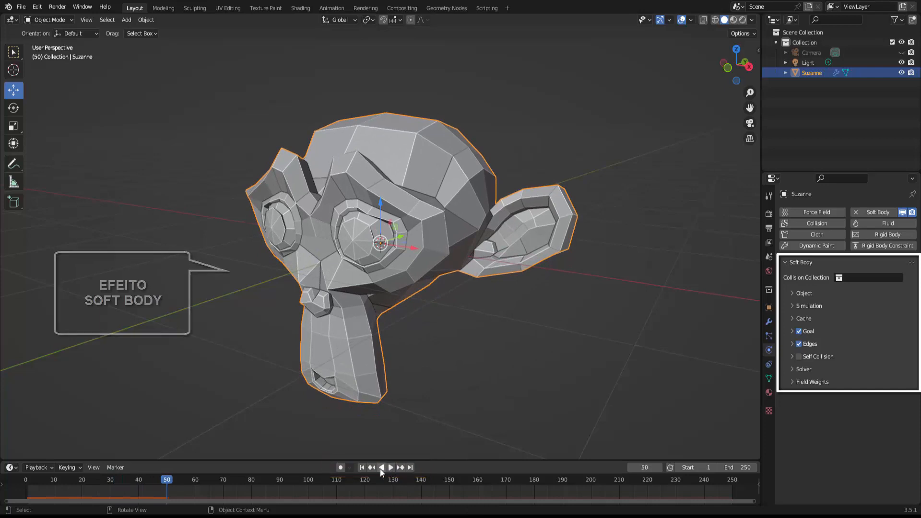
left_click(362, 467)
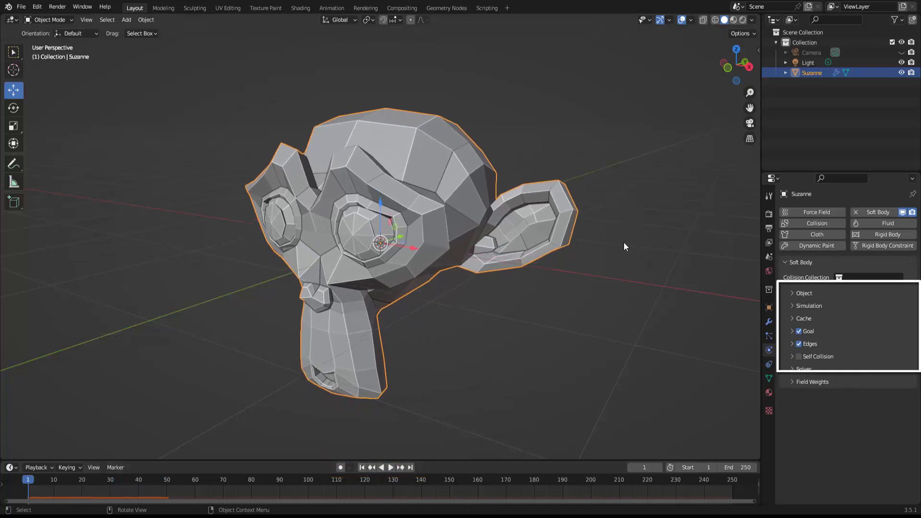
Disable the soft body's Goal option and turn off the scene's Gravity.
left_click(799, 331)
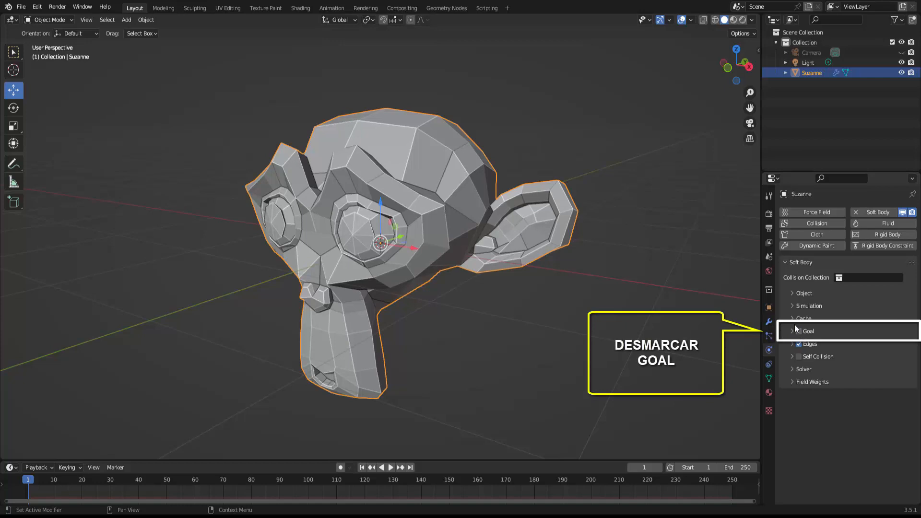
left_click(769, 258)
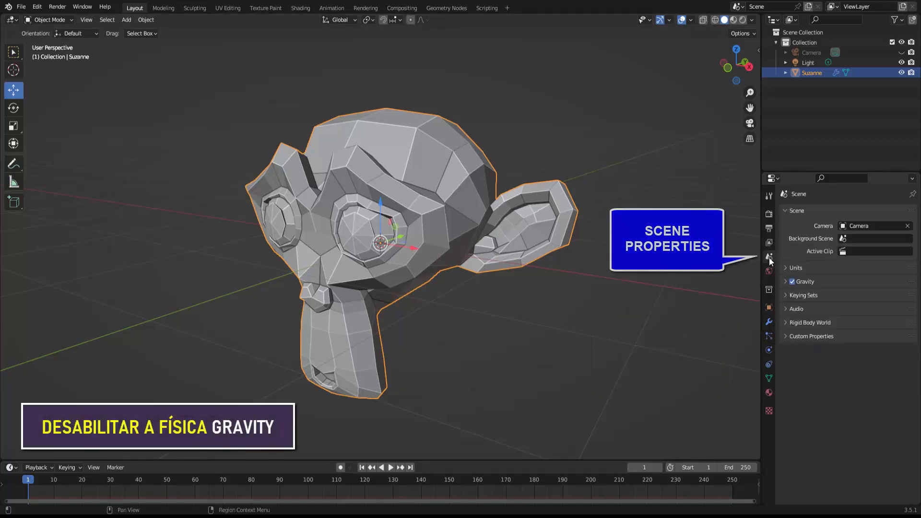
left_click(790, 282)
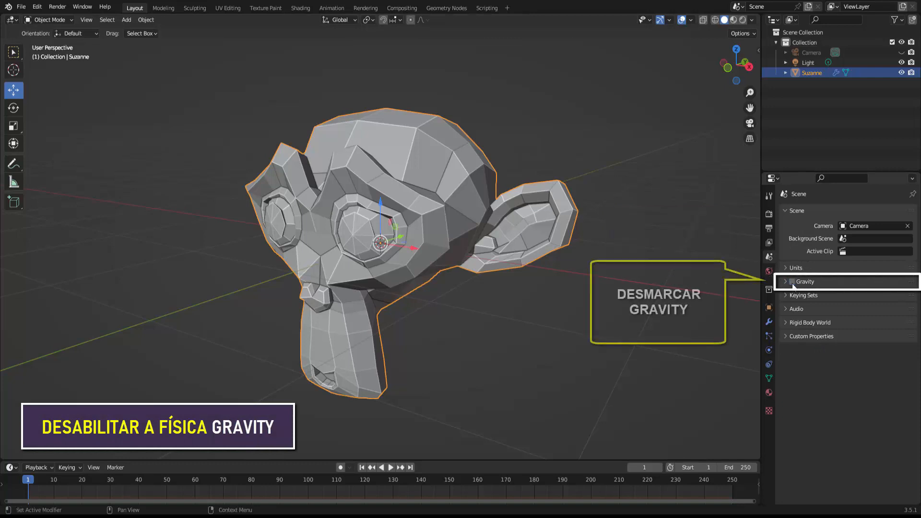
Play the simulation without gravity, stop it, and return to the first frame.
left_click(392, 467)
left_click(391, 467)
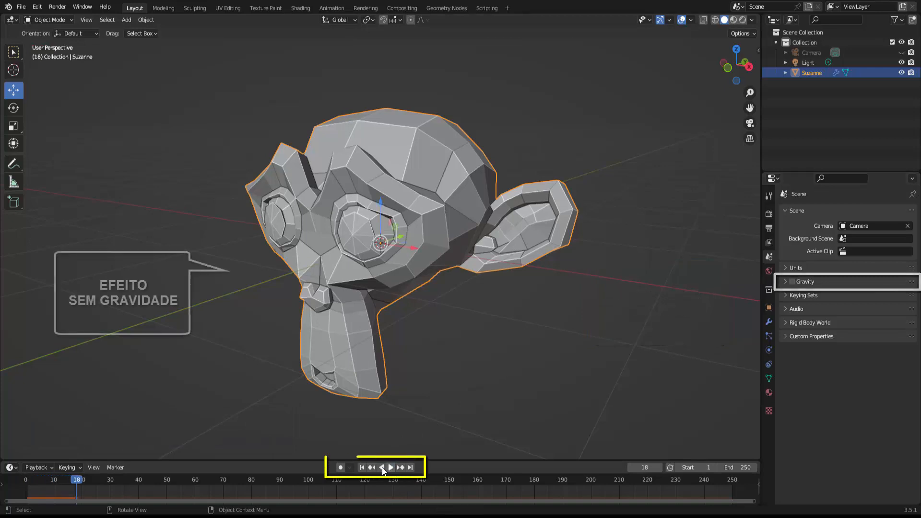
left_click(363, 467)
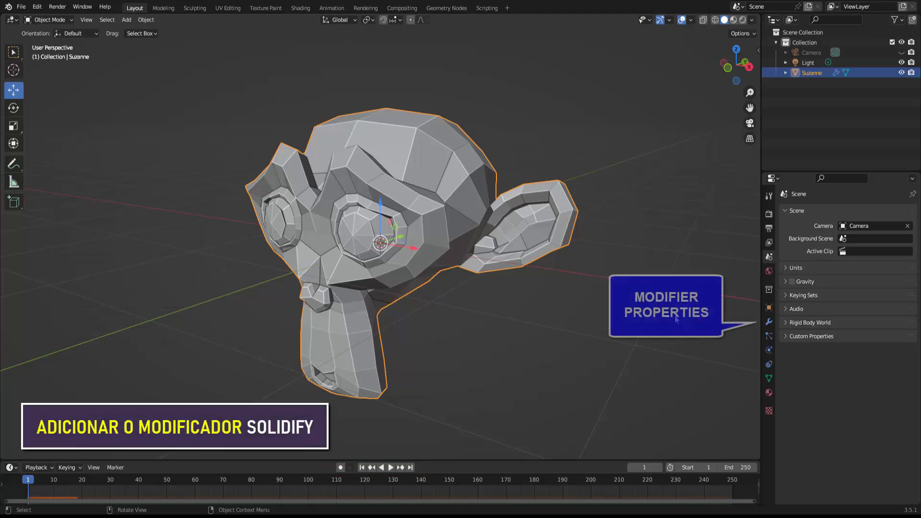
Add a Solidify modifier to the monkey with its default settings and collapse its options.
left_click(768, 323)
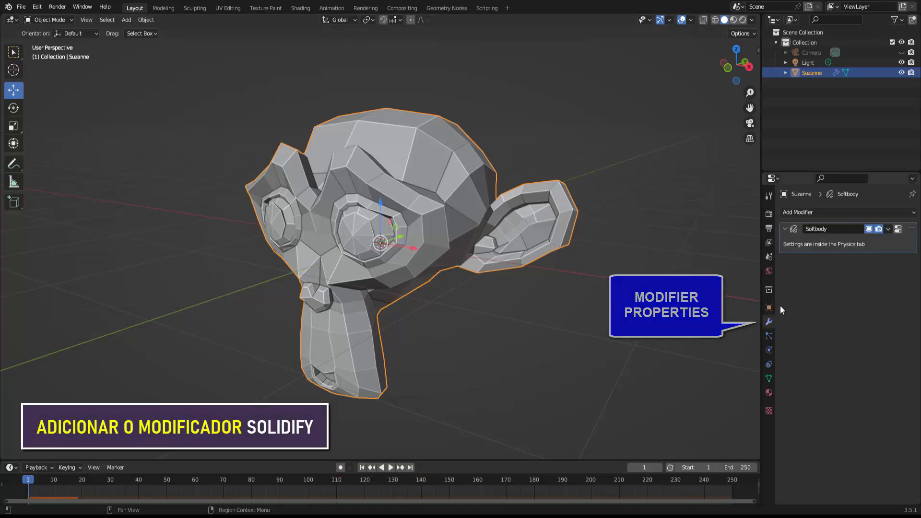
left_click(824, 212)
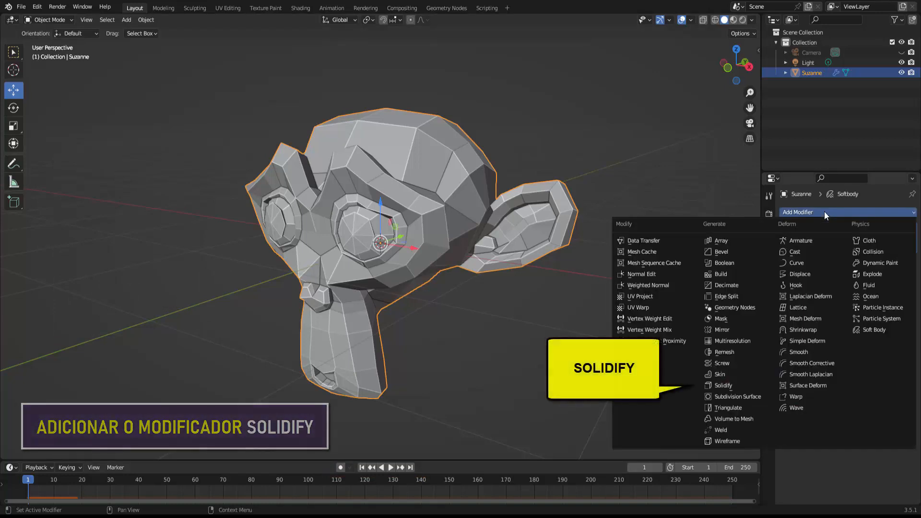
left_click(729, 385)
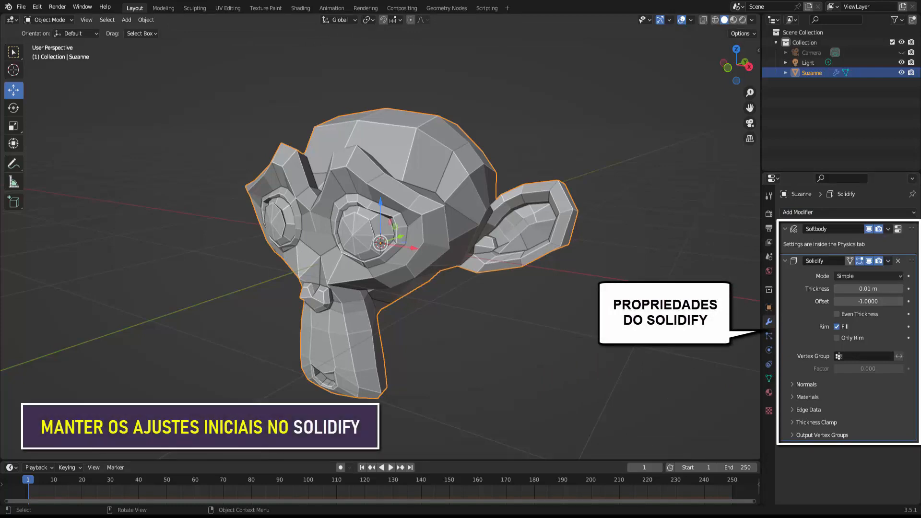
left_click(785, 260)
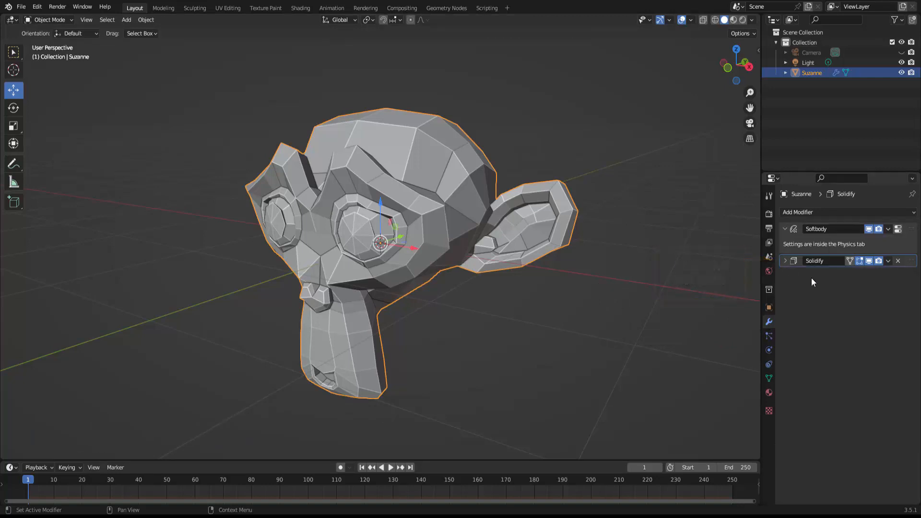
Add a Subdivision Surface modifier to the monkey and set its render level to 1.
left_click(820, 213)
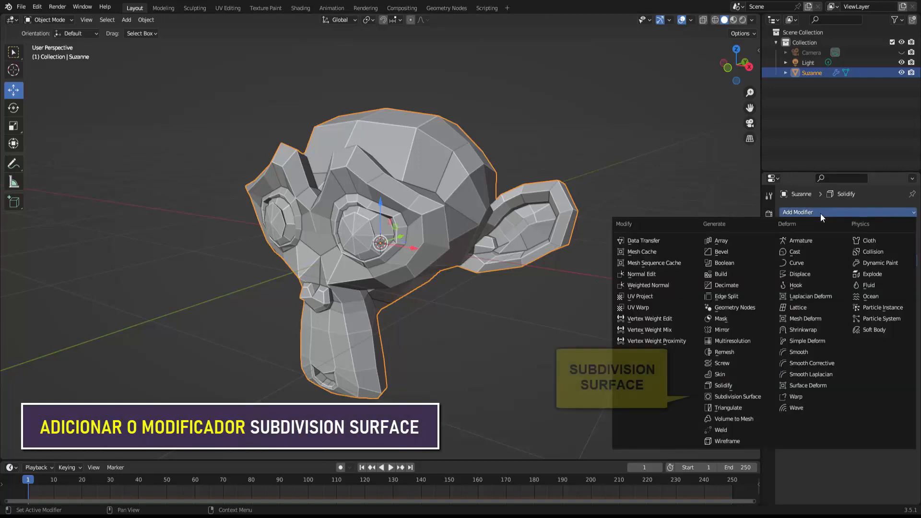
left_click(749, 393)
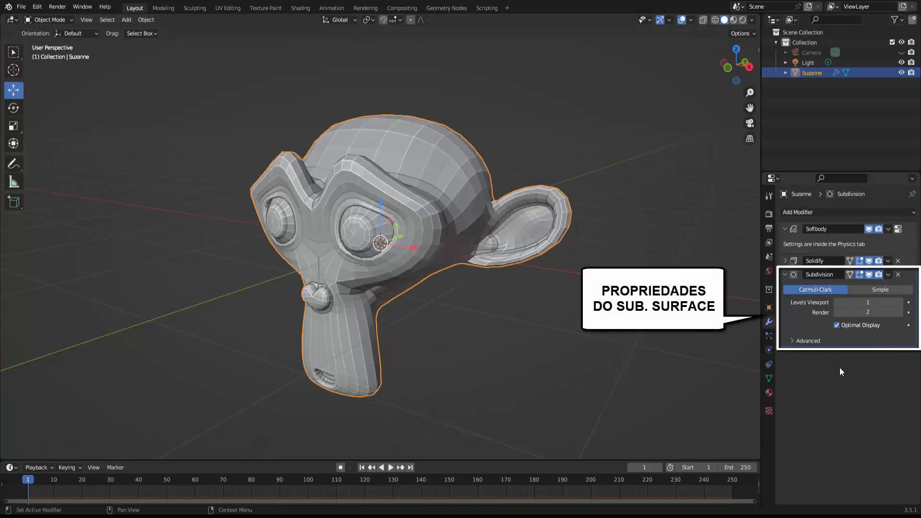
left_click(838, 314)
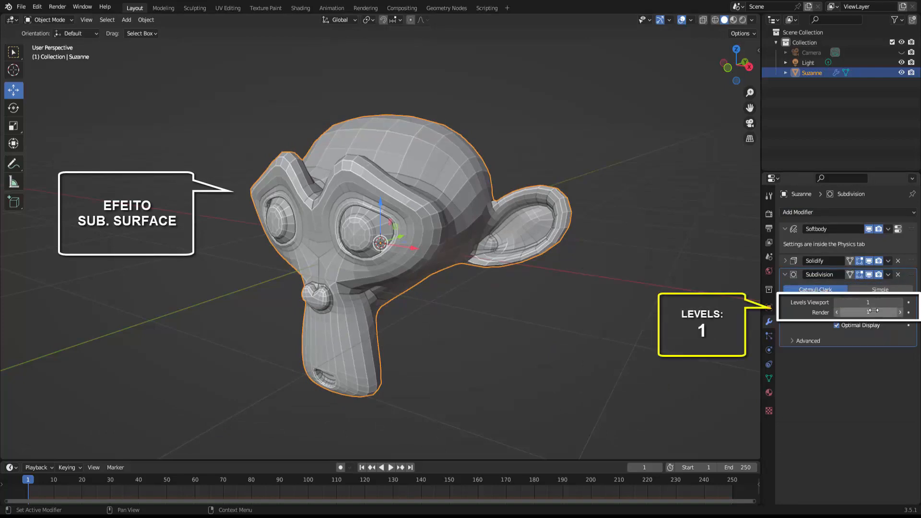
Apply the Subdivision modifier to the monkey mesh.
left_click(887, 274)
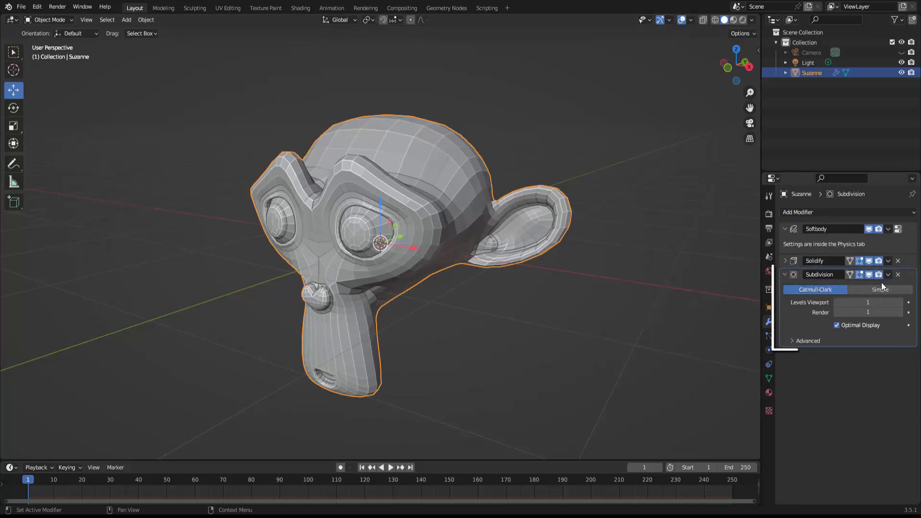
left_click(888, 275)
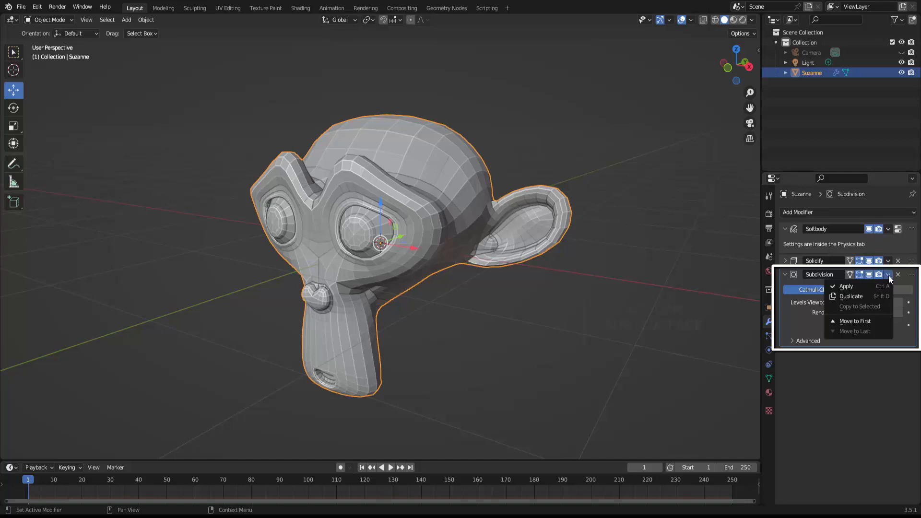
left_click(864, 287)
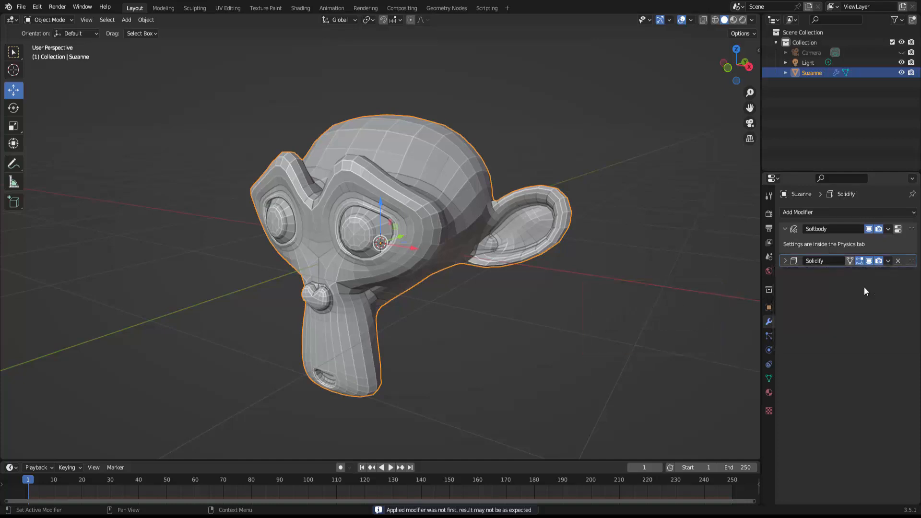
Expand the Solidify modifier's options and switch the viewport shading to Material Preview.
left_click(785, 261)
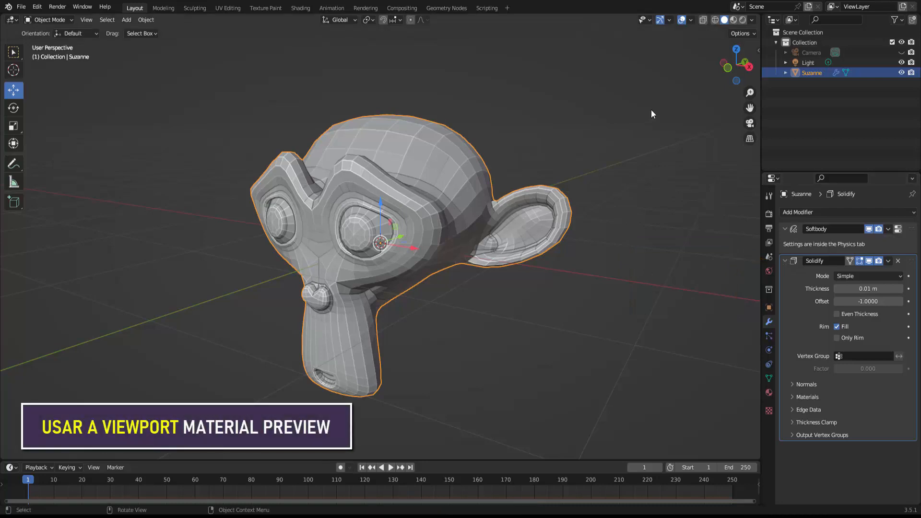
left_click(732, 20)
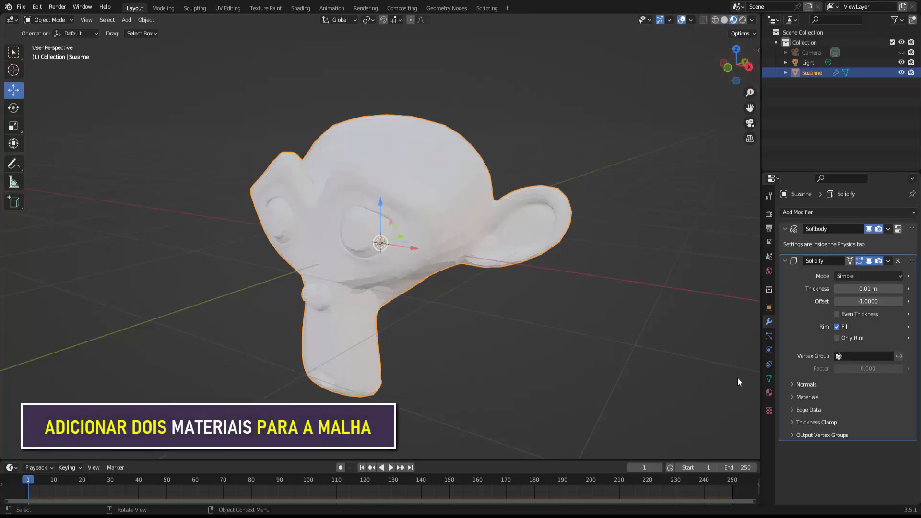
Create a new material in a new slot on the monkey and set its base color to orange.
left_click(769, 393)
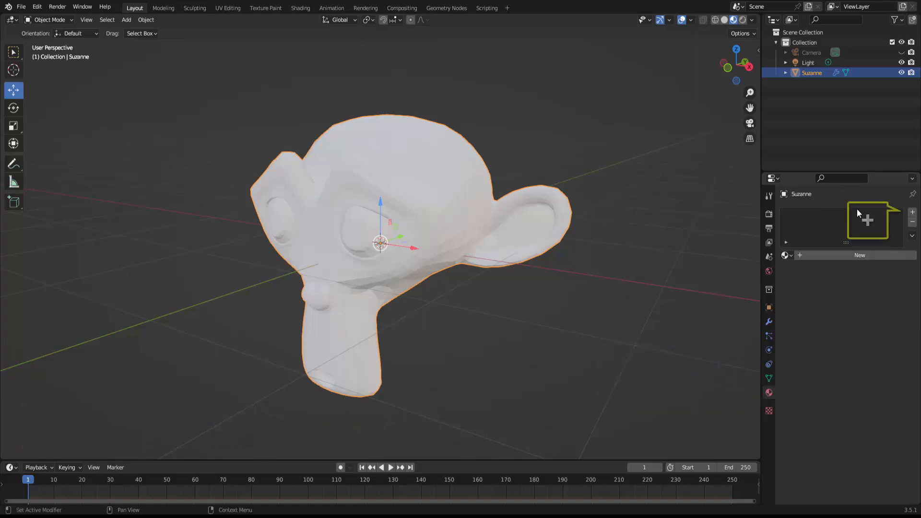
left_click(912, 212)
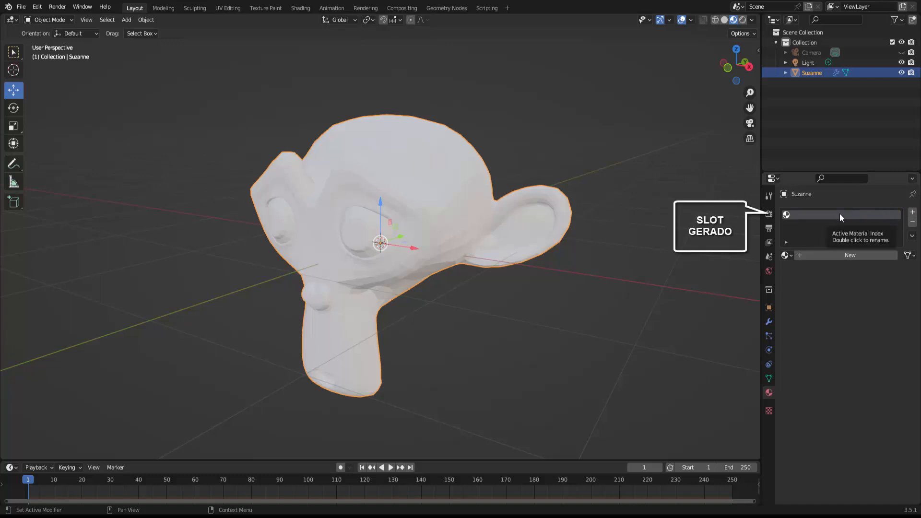
left_click(850, 255)
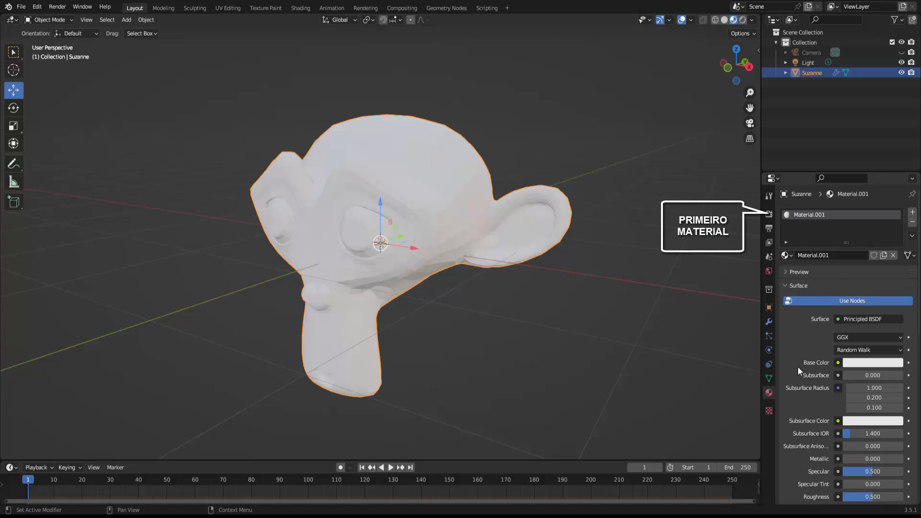
left_click(874, 363)
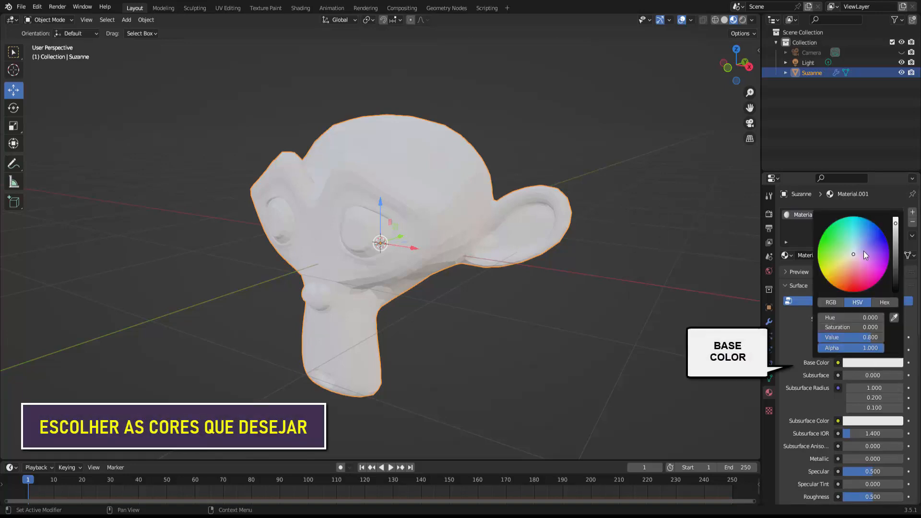
left_click(841, 283)
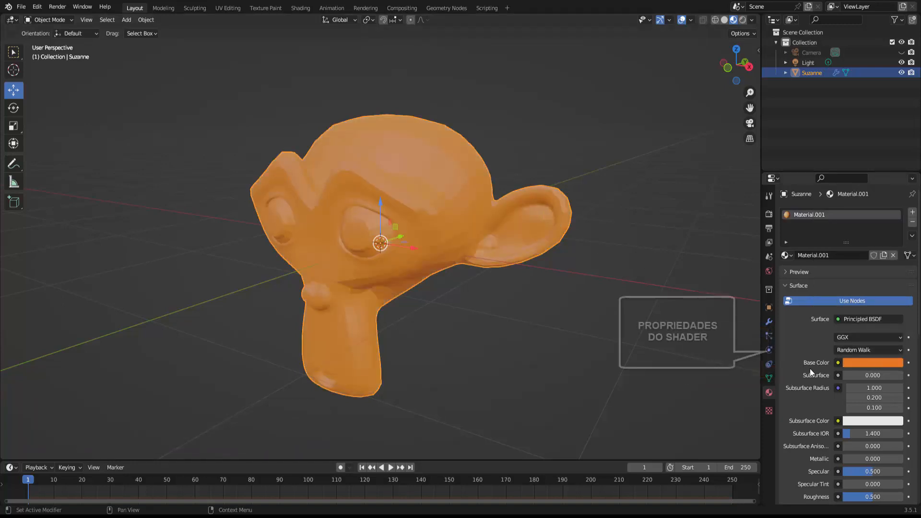
Lower the orange material's roughness to 0.177.
scroll(810, 369, "down", 5)
scroll(809, 368, "down", 3)
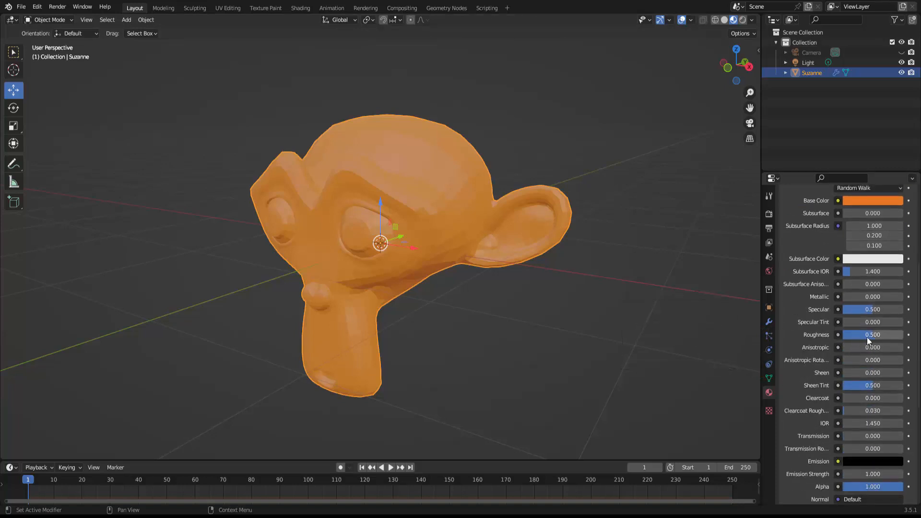
left_click_drag(867, 337, 849, 337)
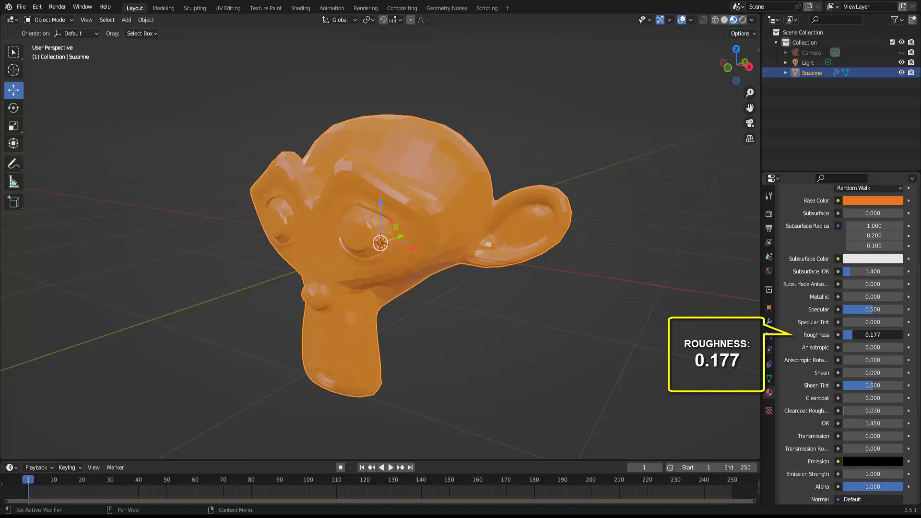
Inspect the monkey's surface up close and return to the start of its material settings.
scroll(444, 233, "up", 2)
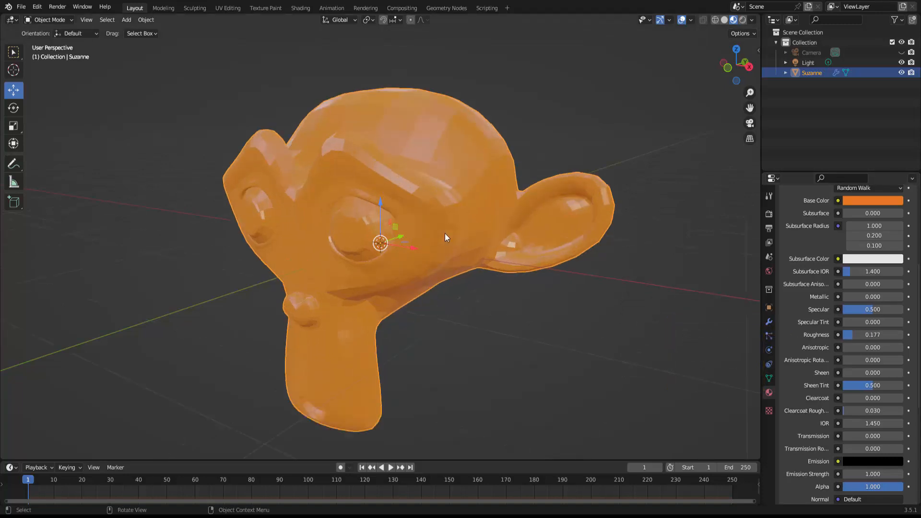
scroll(444, 233, "up", 4)
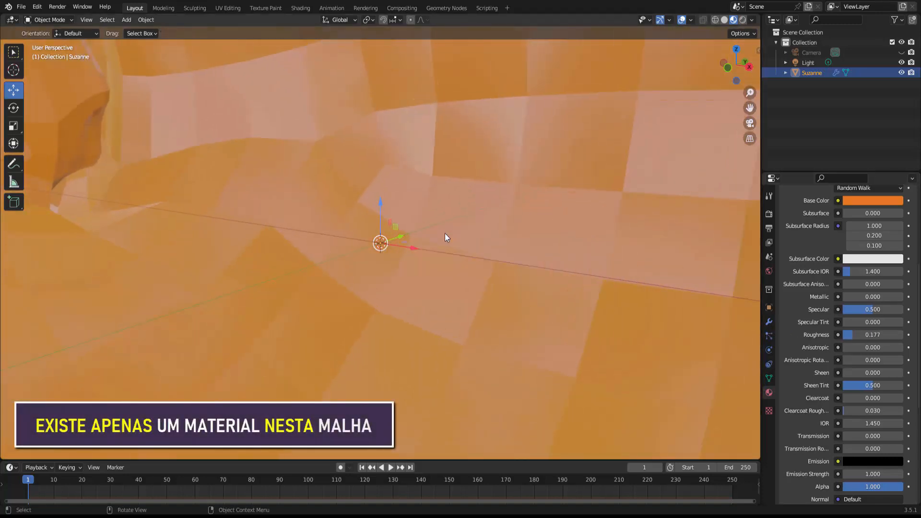
scroll(445, 233, "down", 7)
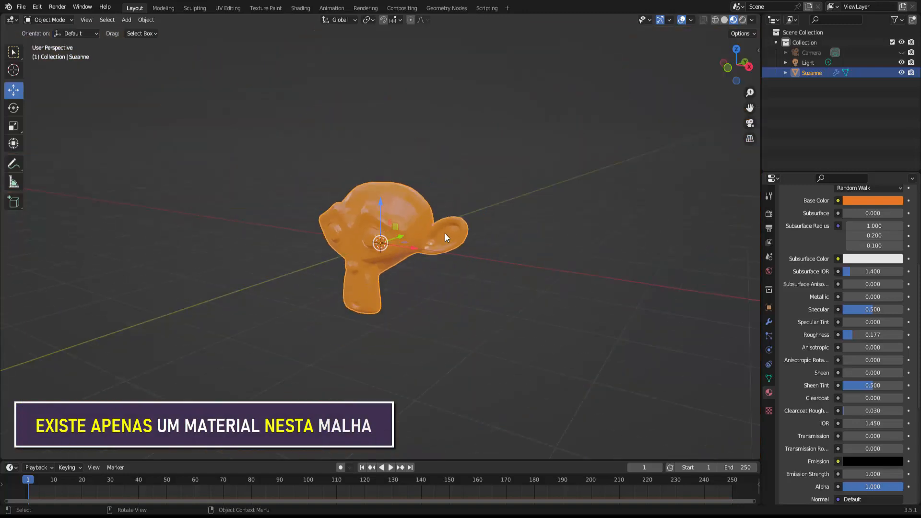
scroll(445, 236, "up", 1)
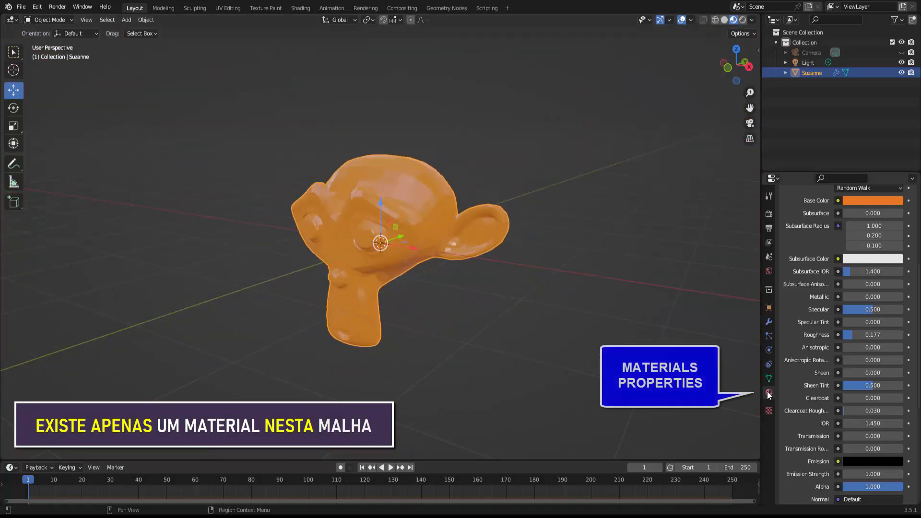
scroll(837, 373, "up", 5)
scroll(837, 372, "up", 4)
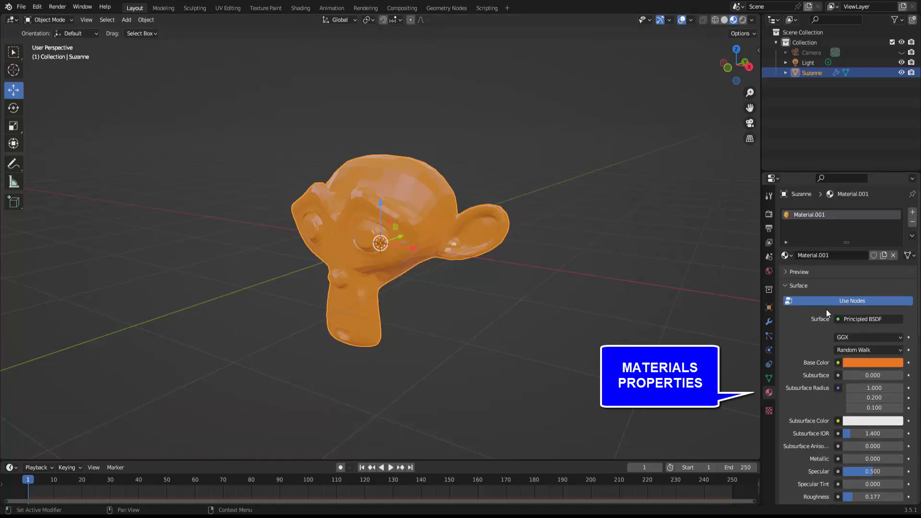
Rename the monkey's orange material to "material-0".
double_click(796, 216)
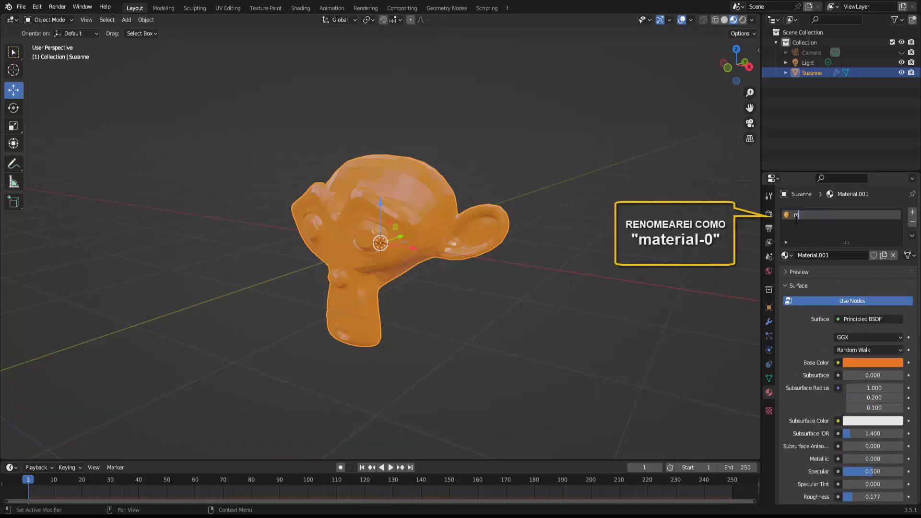
type("material")
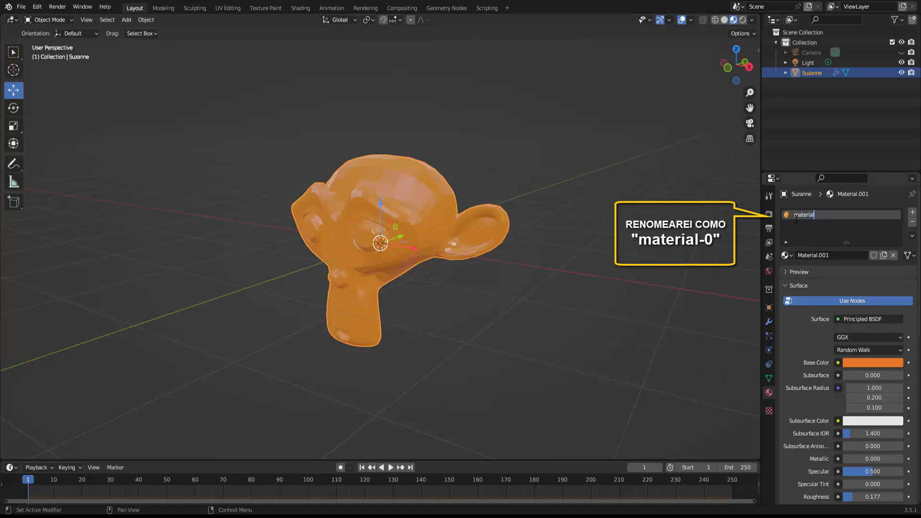
type("-0")
key("Return")
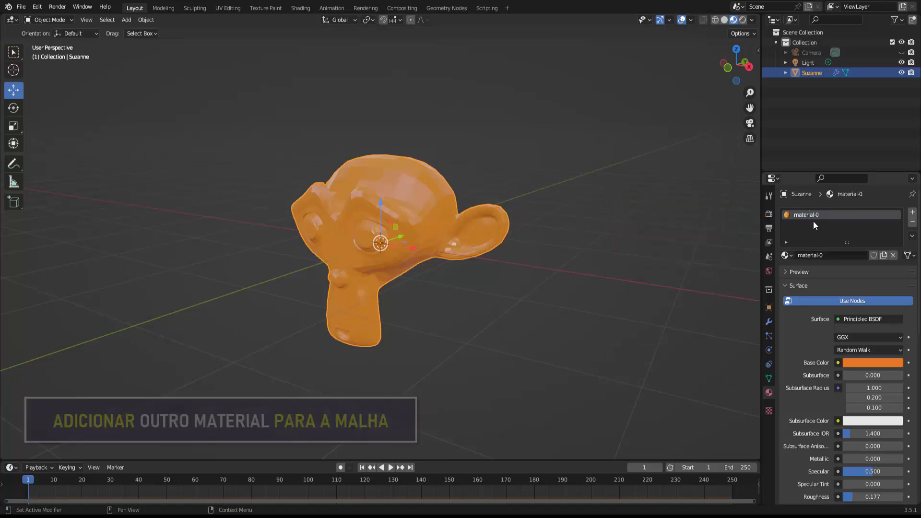
Add a second material slot with a new material and name it "material-1".
left_click(913, 213)
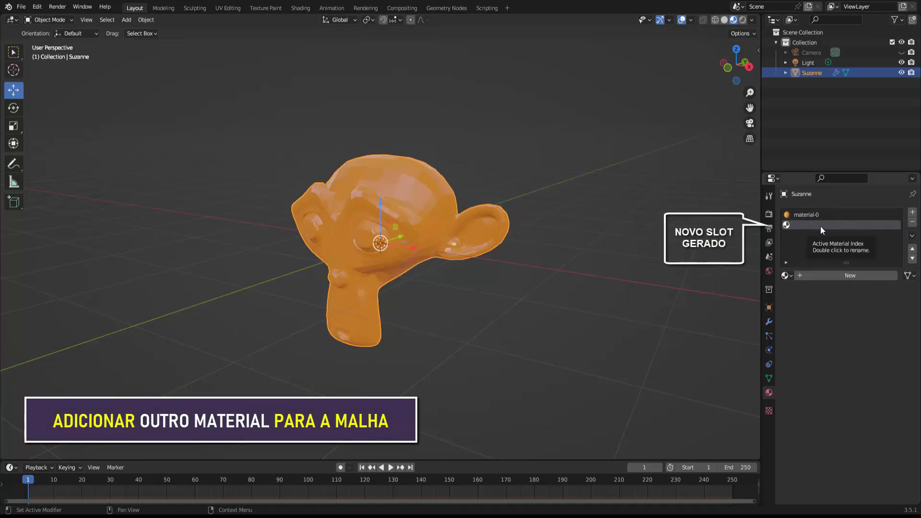
left_click(850, 276)
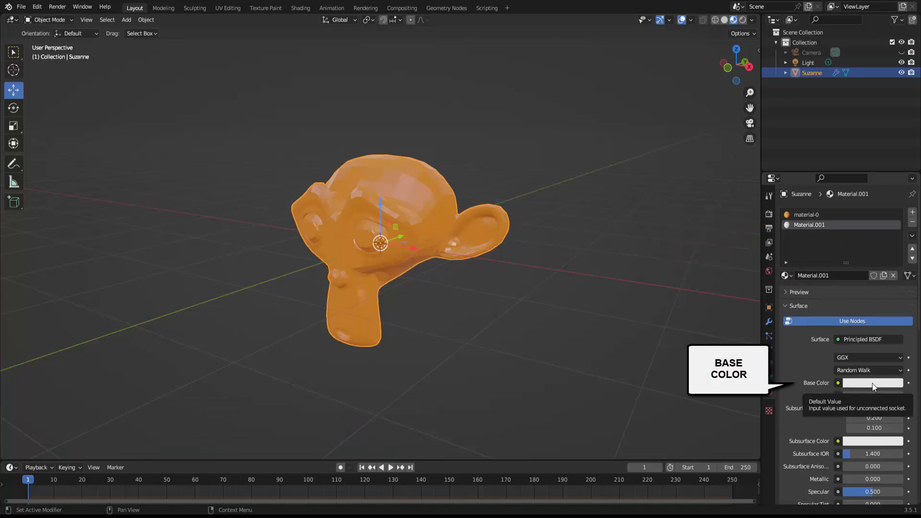
double_click(806, 226)
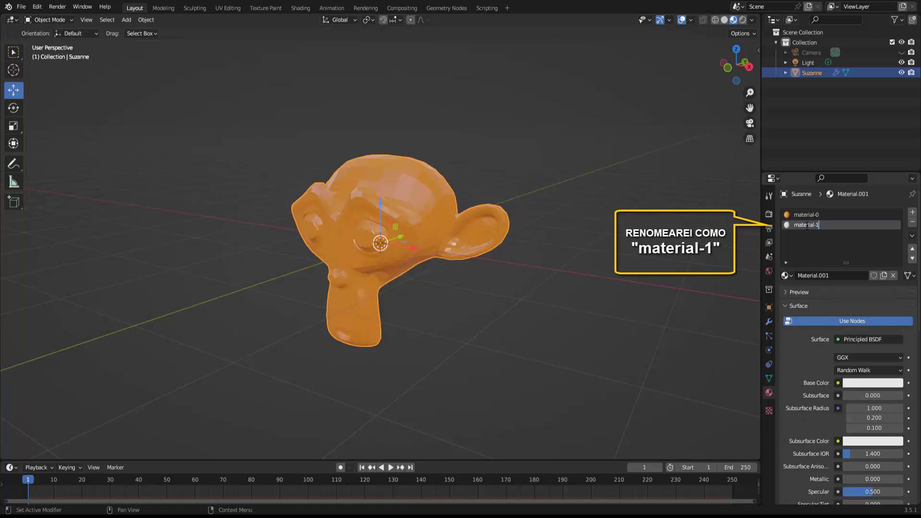
Set the Solidify modifier's Material Offset to 1 so it uses the second material.
middle_click_drag(393, 238, 412, 237)
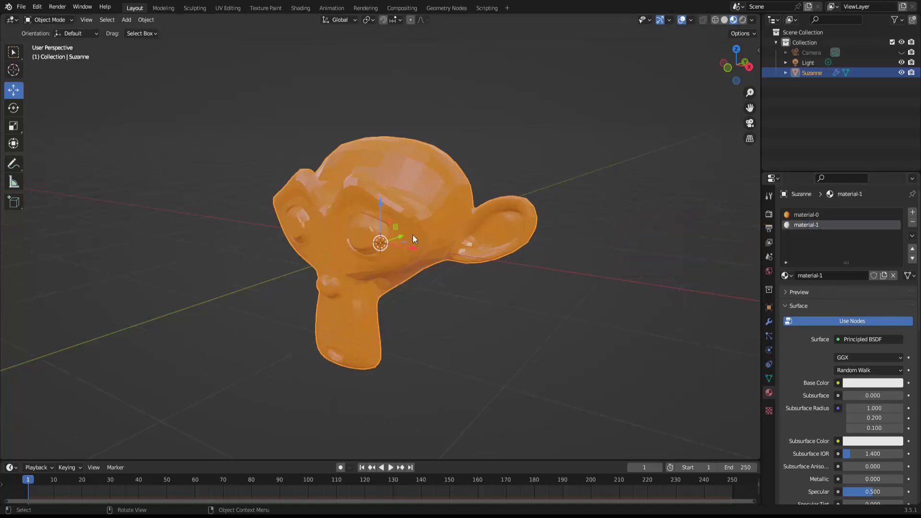
scroll(412, 237, "up", 4)
scroll(412, 235, "down", 4)
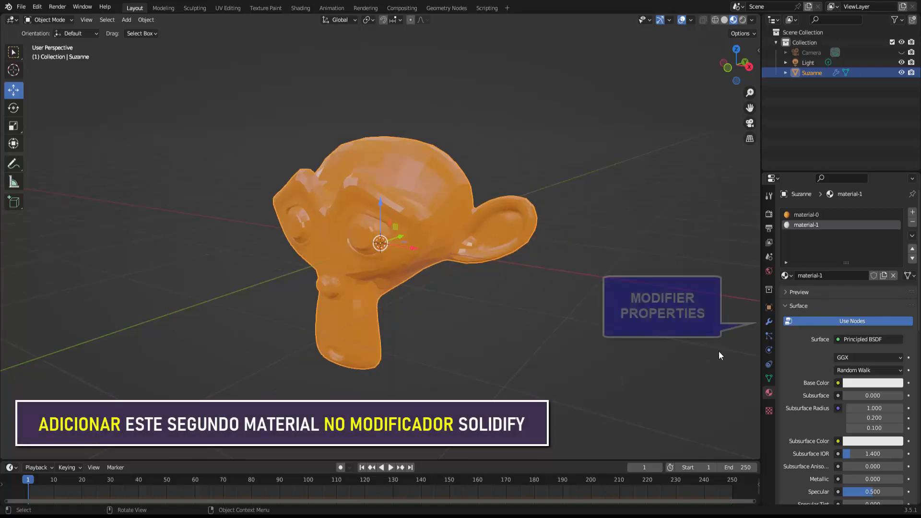
left_click(767, 321)
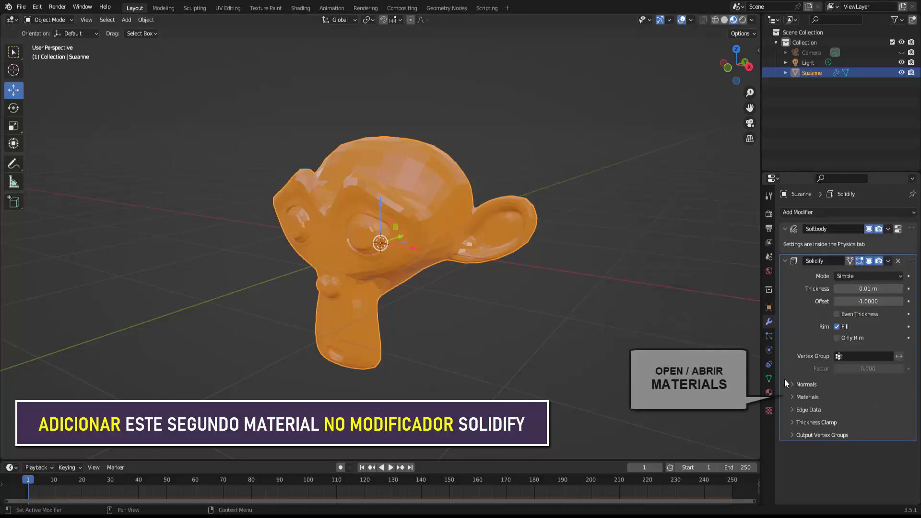
left_click(793, 394)
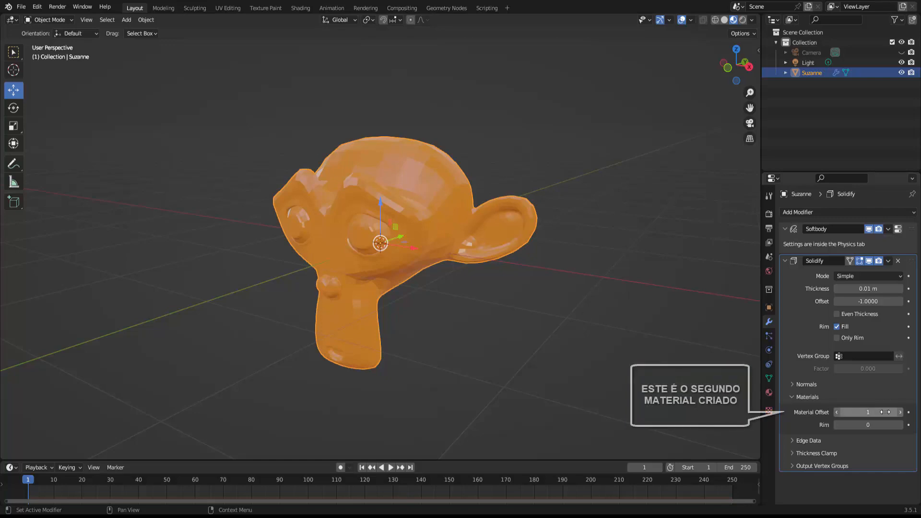
left_click_drag(871, 412, 882, 411)
scroll(399, 270, "up", 6)
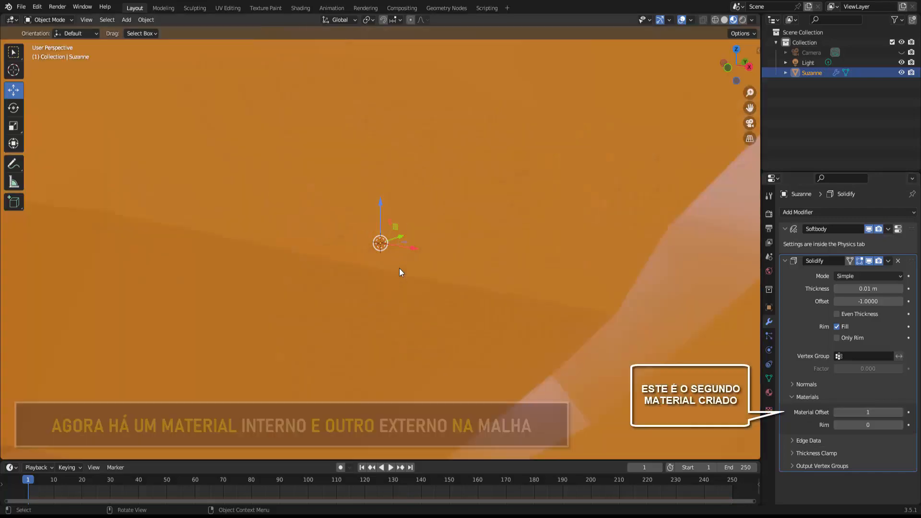
scroll(399, 270, "down", 8)
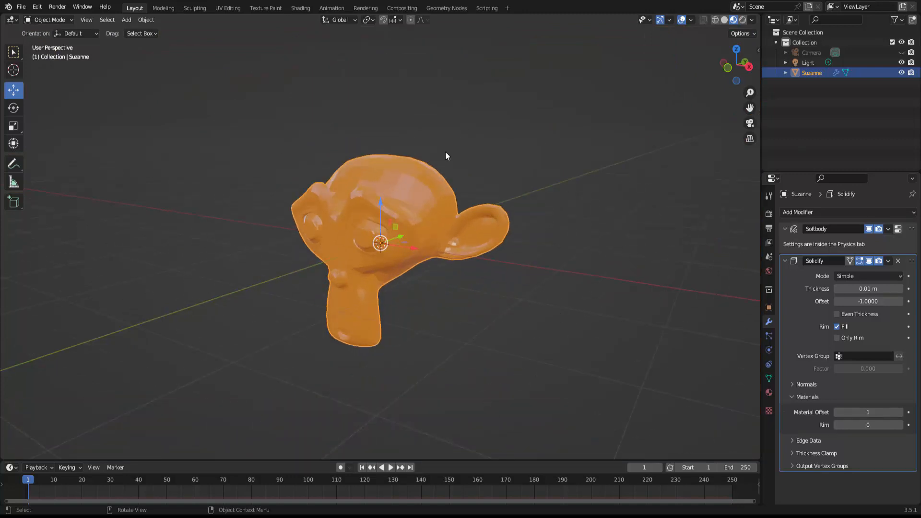
Enter Edit Mode on the monkey and clear the vertex selection to expose its subdivided mesh.
left_click(55, 20)
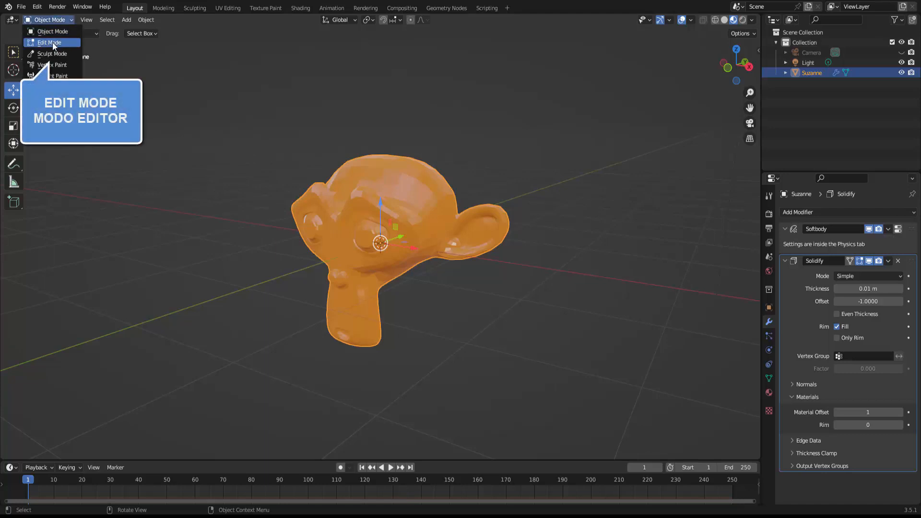
left_click(53, 43)
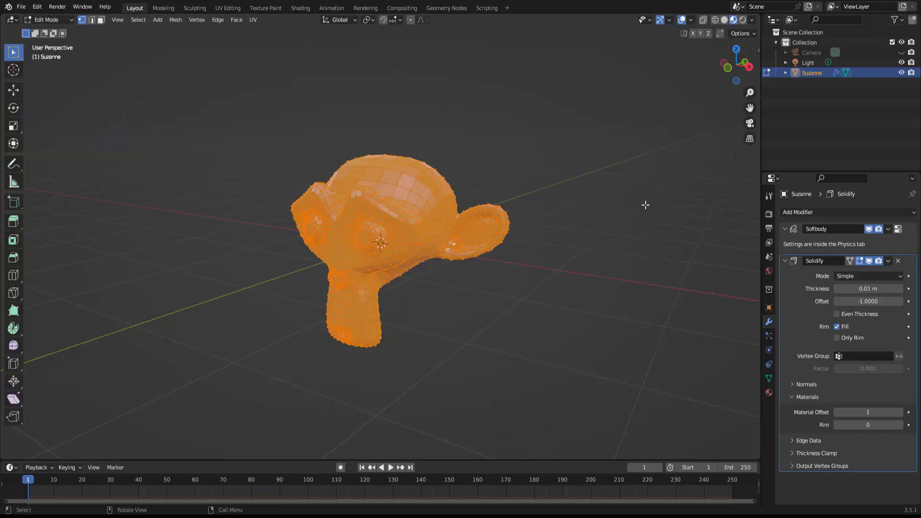
scroll(646, 205, "up", 2)
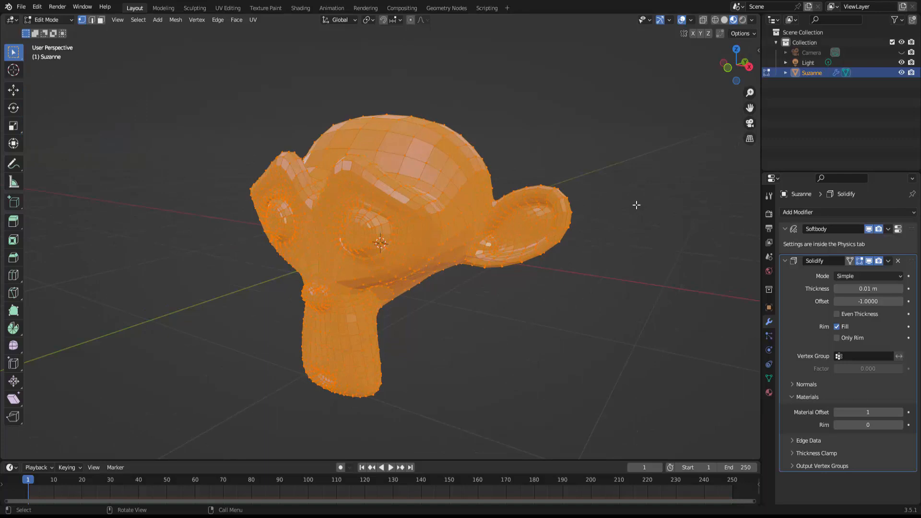
left_click(636, 205)
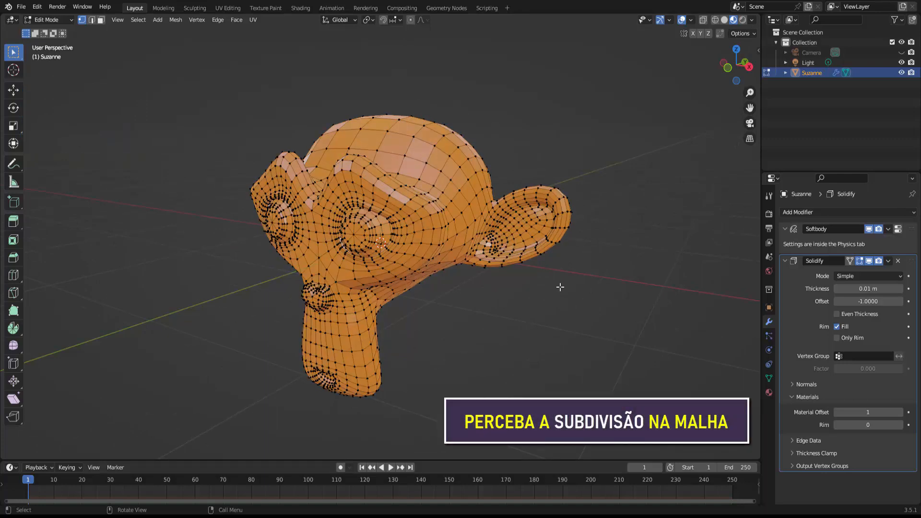
Select the monkey's entire mesh and split its faces by edges.
key("a")
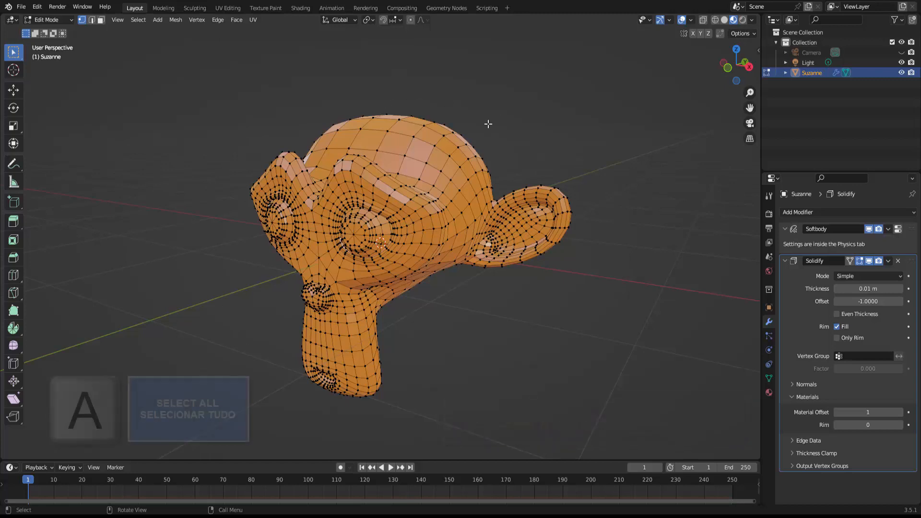
key("a")
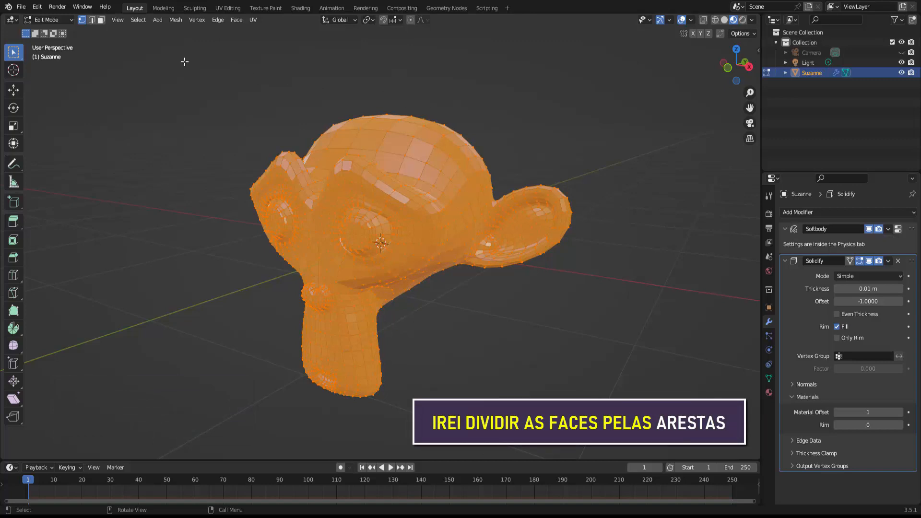
left_click(178, 21)
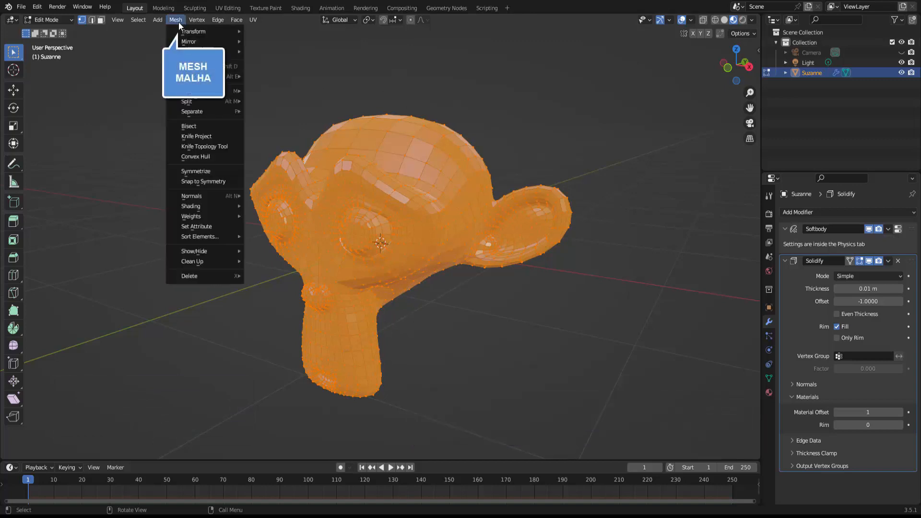
mouse_move(180, 101)
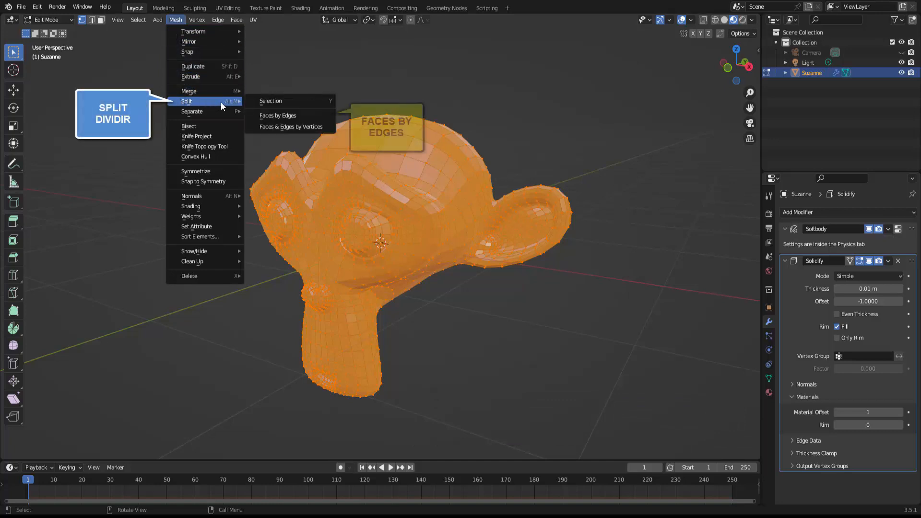
left_click(314, 118)
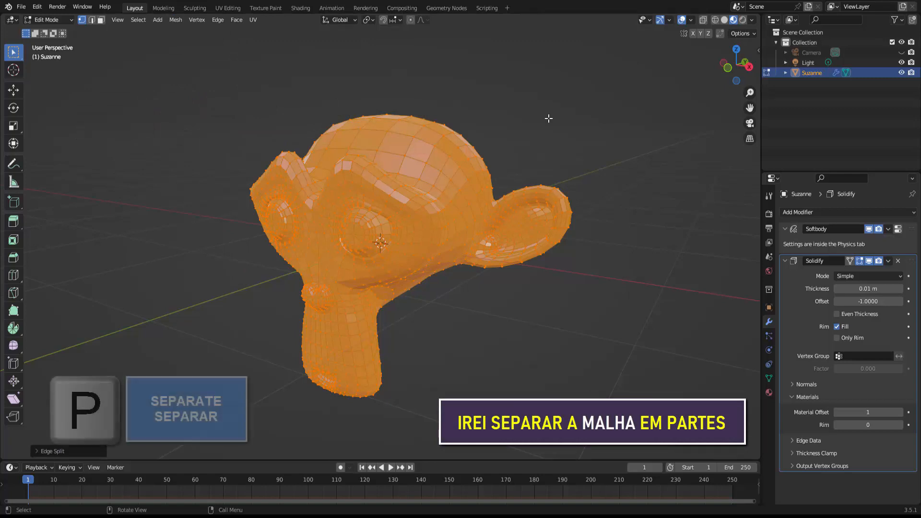
Separate the split mesh by loose parts, then return to Object Mode with nothing selected.
key("p")
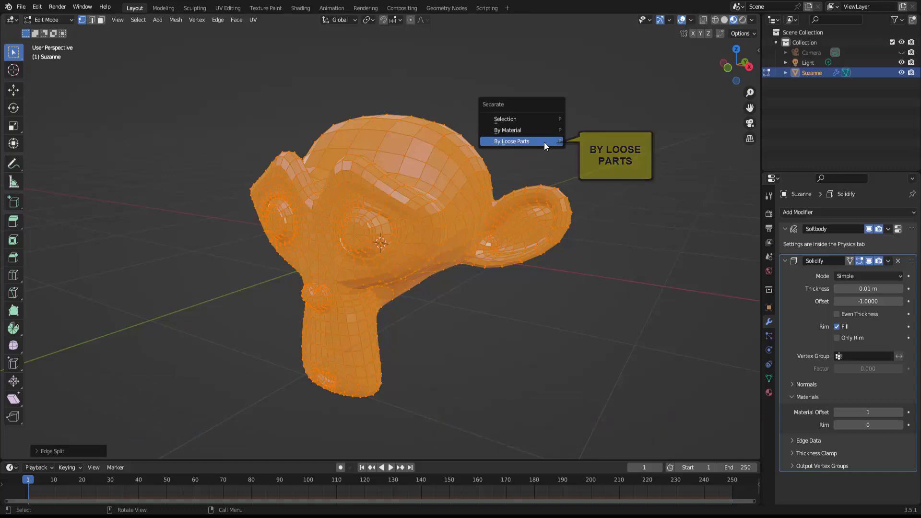
left_click(543, 142)
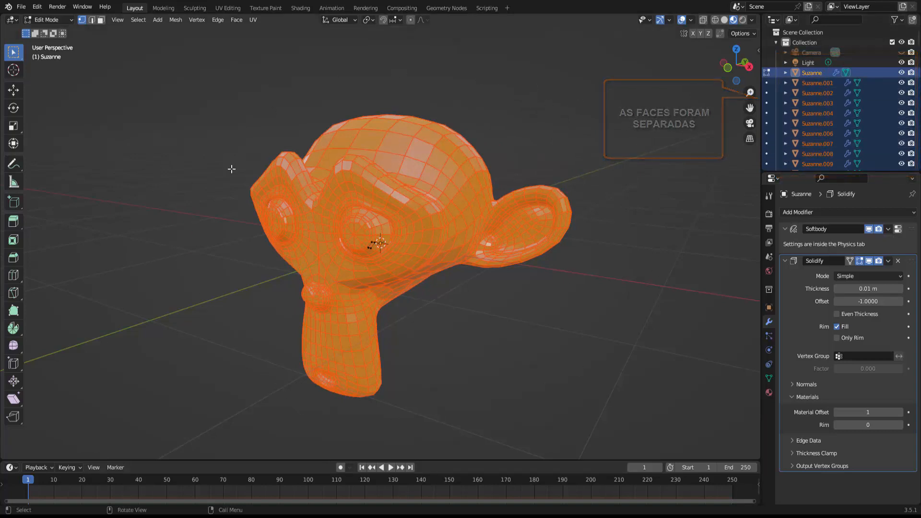
left_click(54, 19)
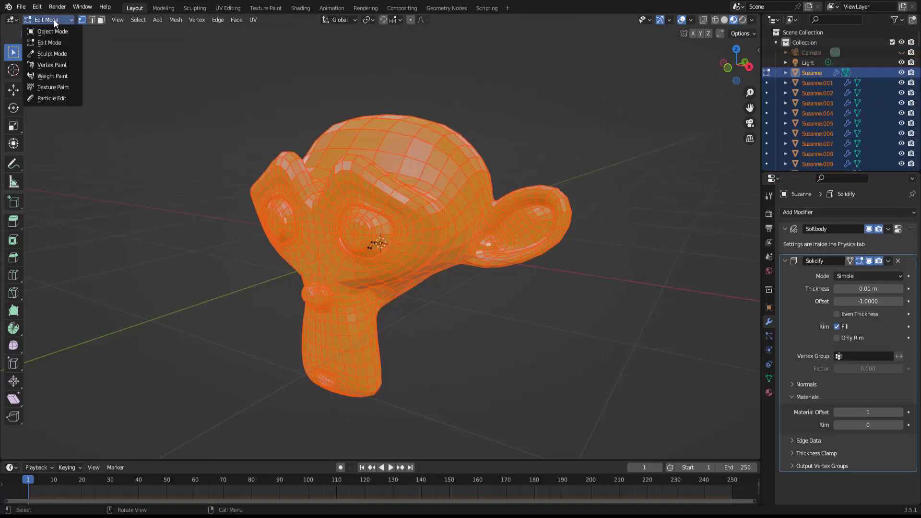
left_click(51, 29)
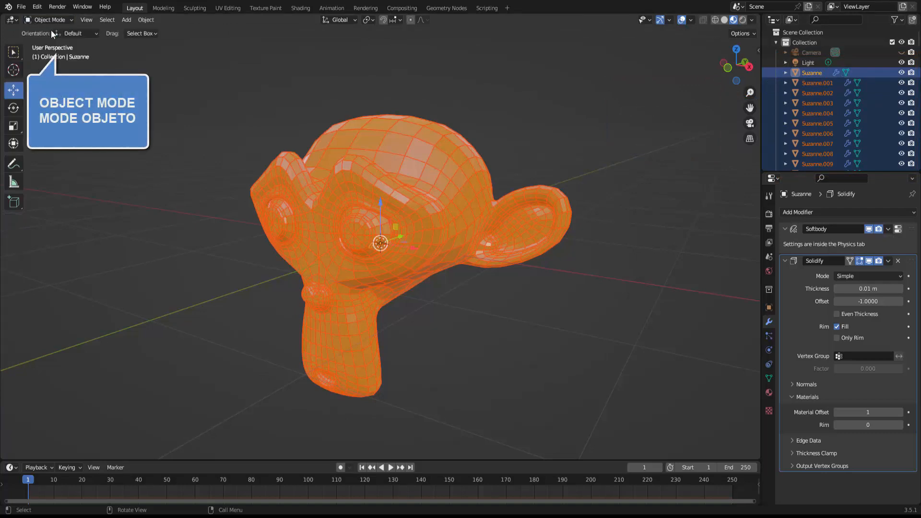
left_click(616, 145)
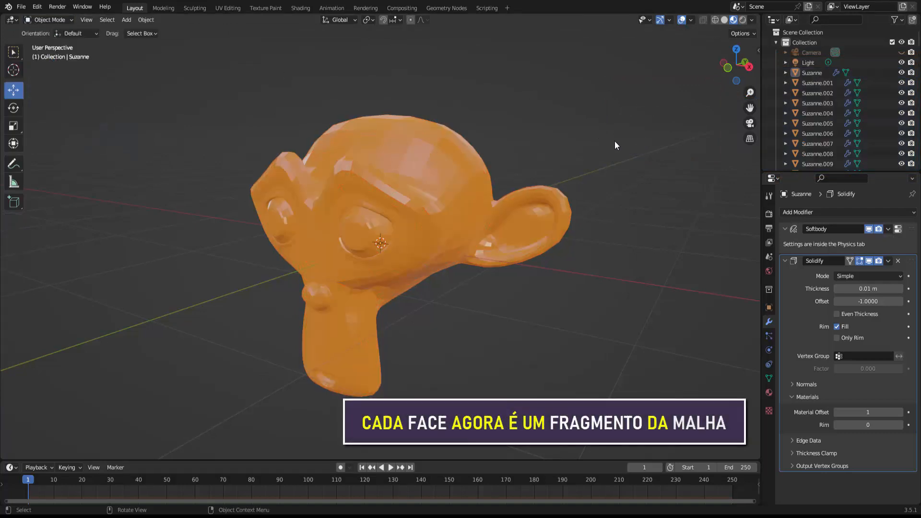
Try moving individual face fragments away from the monkey's head, cancelling each move.
left_click(437, 161)
key("g")
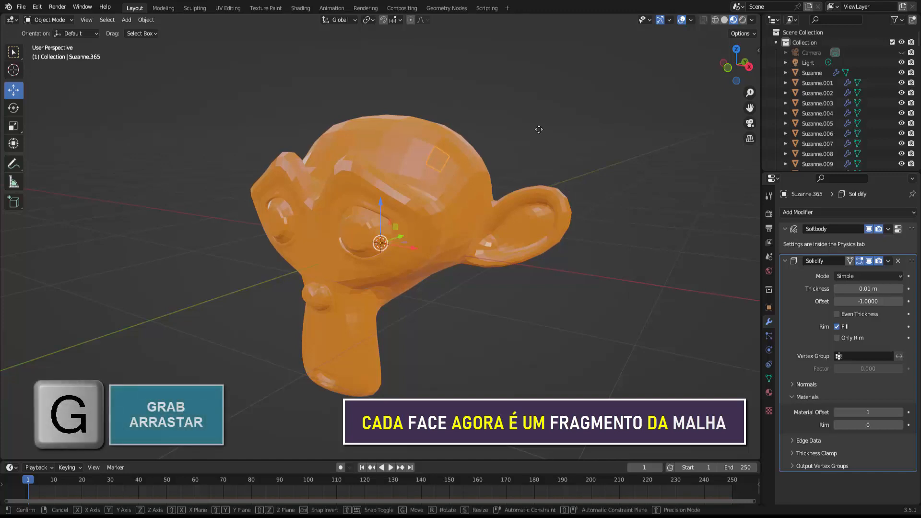
right_click(524, 118)
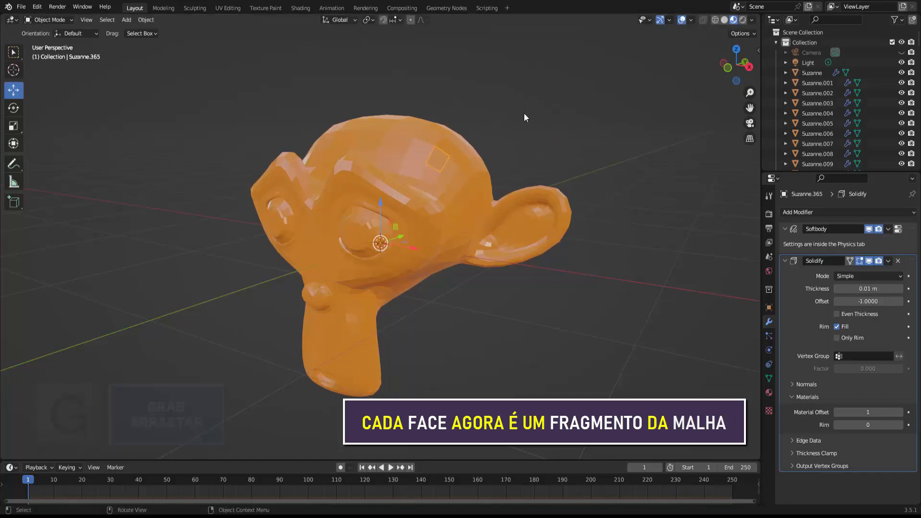
key("g")
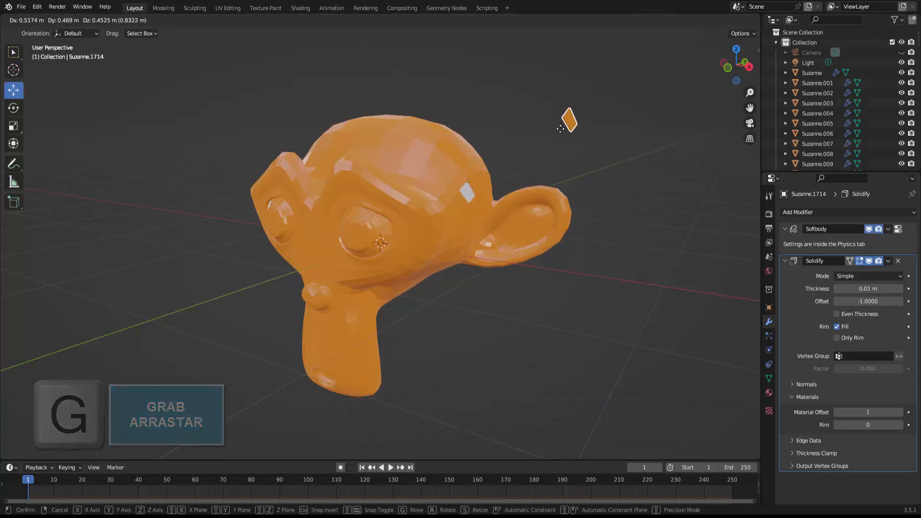
right_click(561, 131)
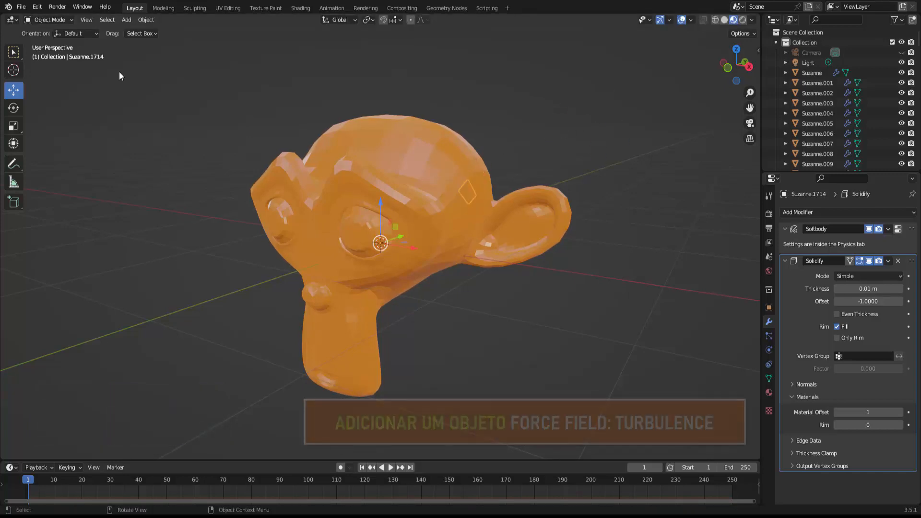
Add a Turbulence force field at the monkey's origin and clear the selection.
left_click(127, 21)
mouse_move(159, 210)
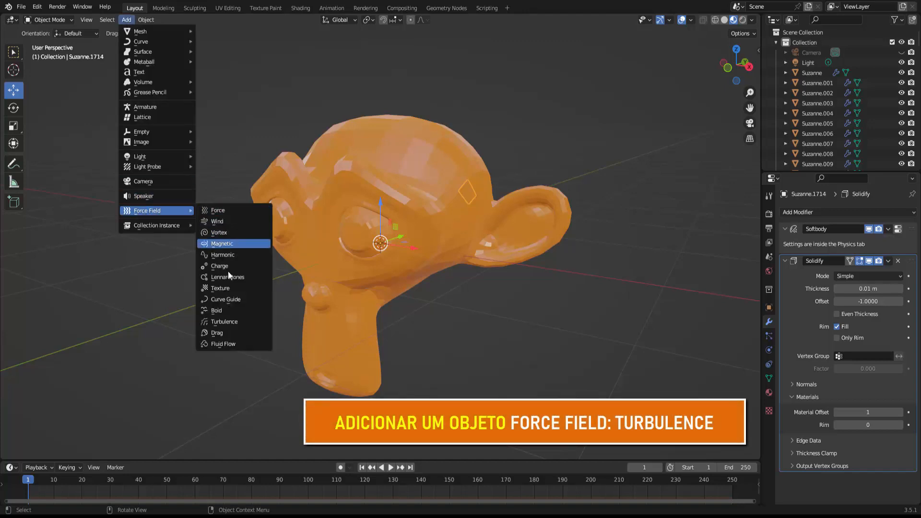
left_click(242, 323)
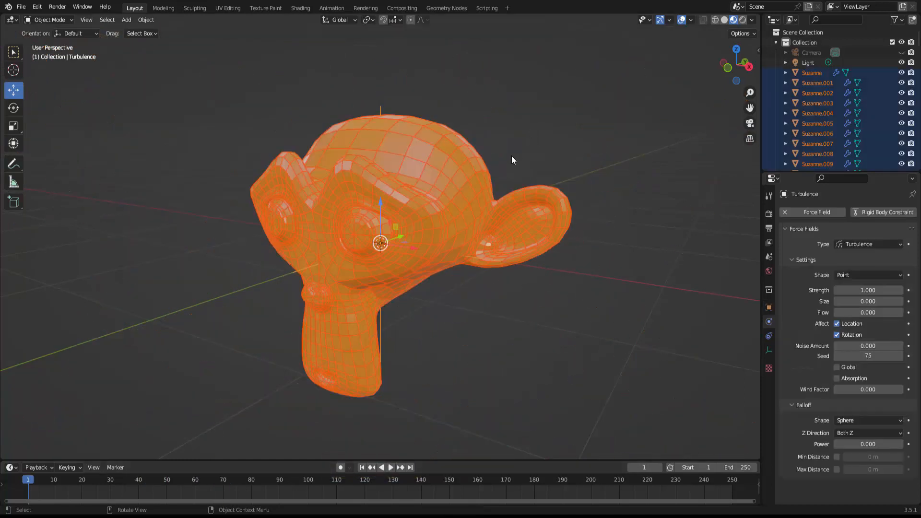
left_click(412, 84)
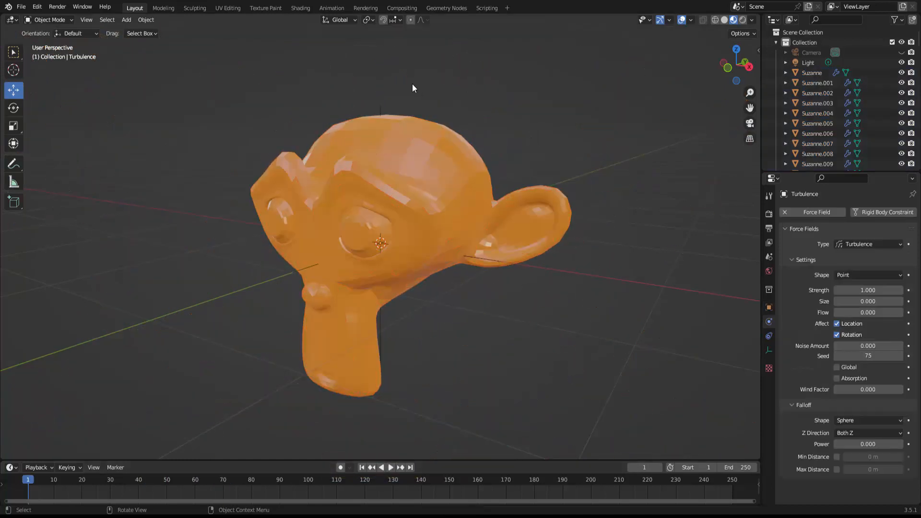
Open one fragment's Soft Body cache settings, select all the fragments and bake all dynamics.
left_click(459, 179)
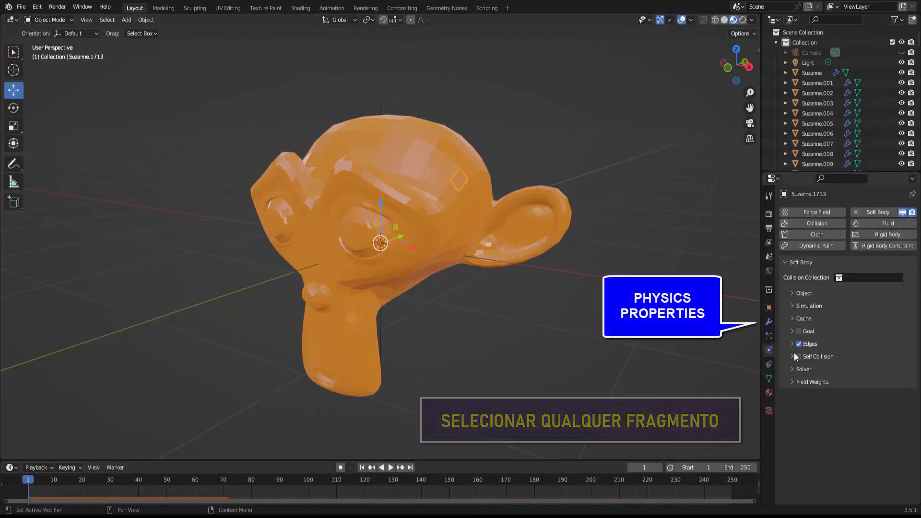
left_click(792, 319)
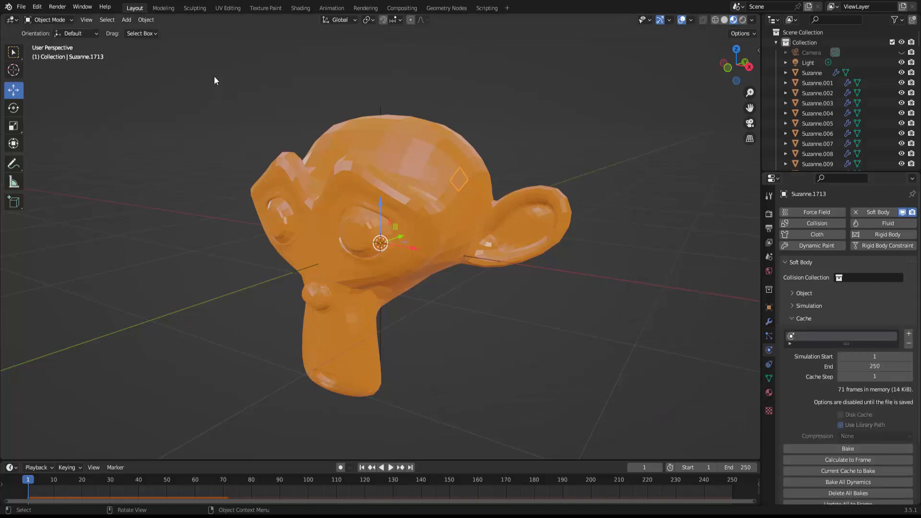
left_click_drag(215, 70, 616, 423)
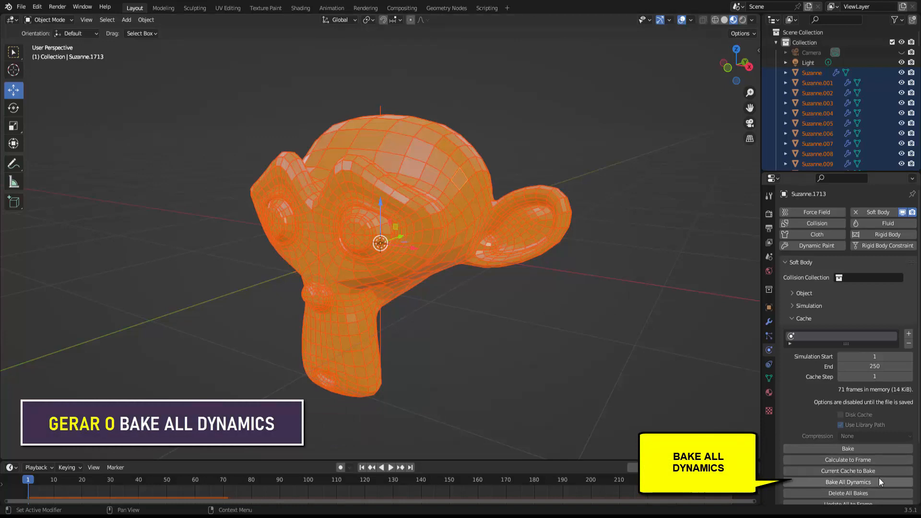
left_click(848, 479)
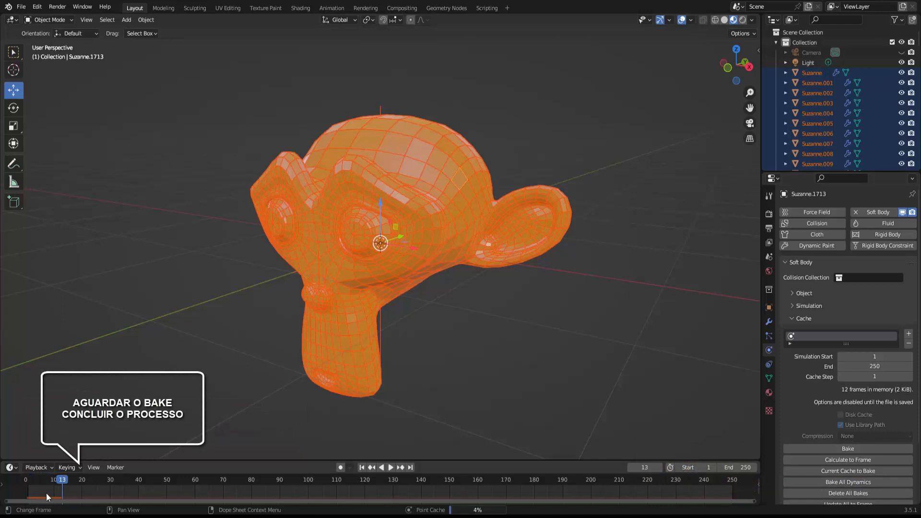